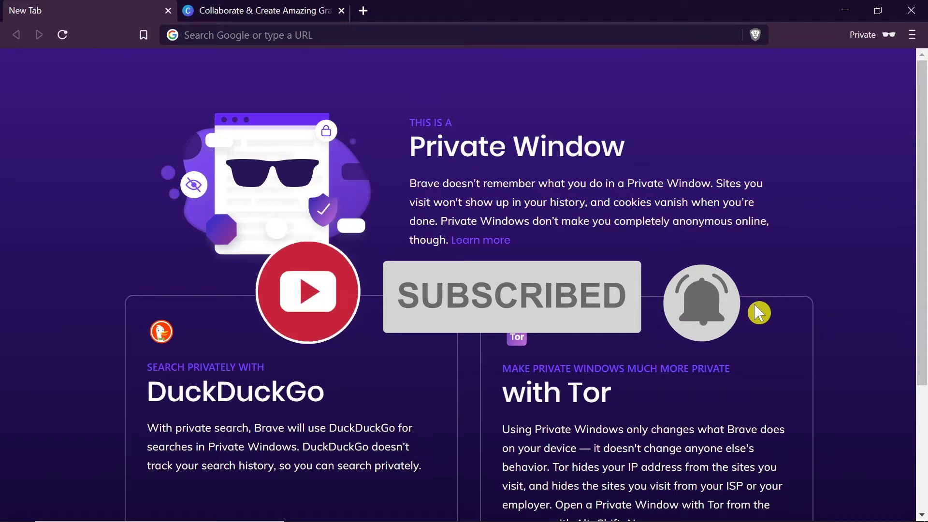
Step: Log in to Canva using a Google account
click(293, 14)
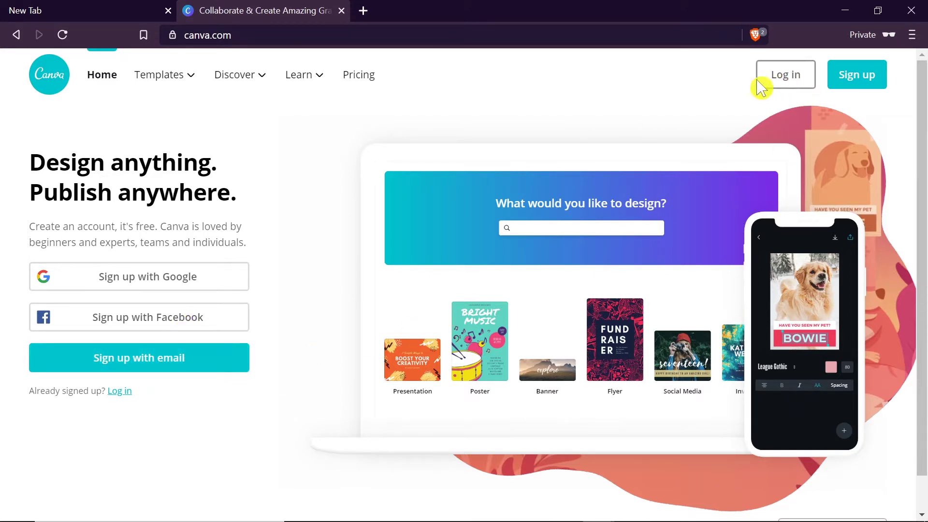
click(799, 77)
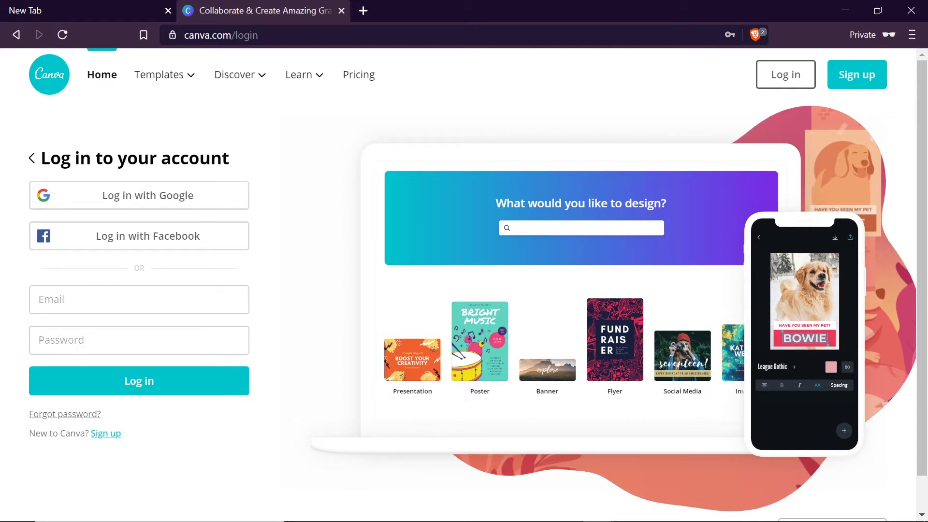
click(193, 196)
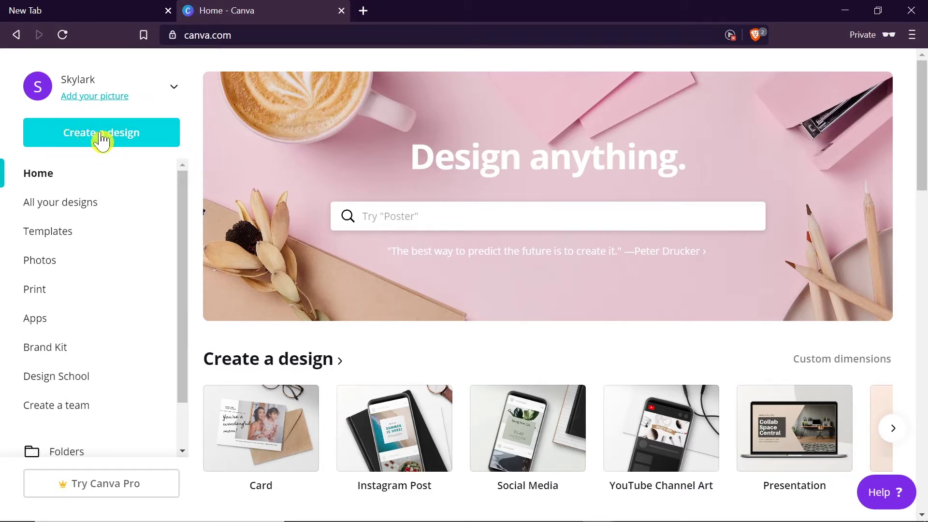
Step: Start a new design and search 'y' for the YouTube Thumbnail design type
click(124, 140)
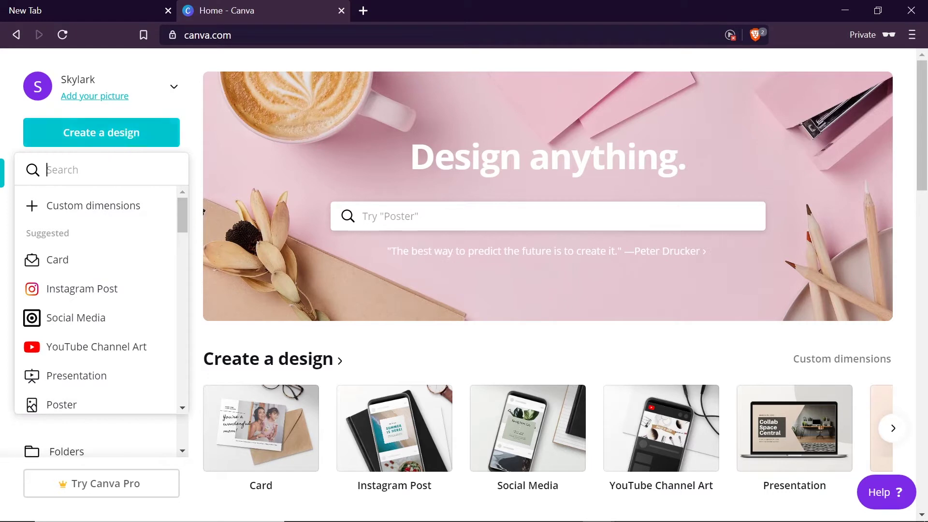
text(y)
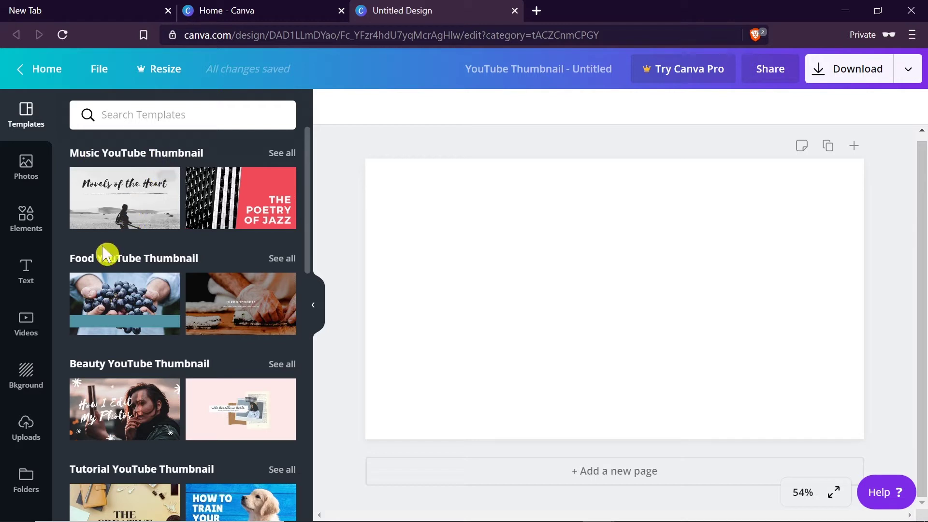
scroll(266, 304, down, 2)
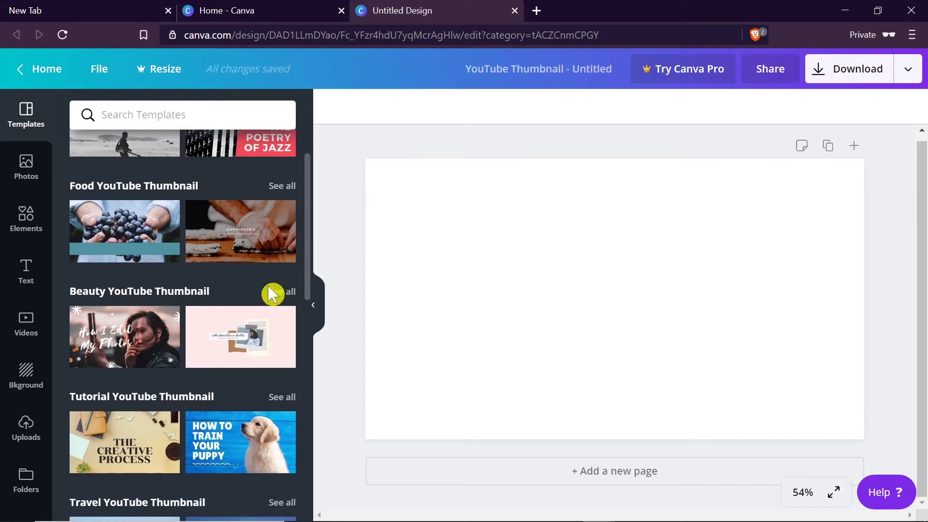
scroll(268, 294, down, 2)
scroll(241, 271, down, 2)
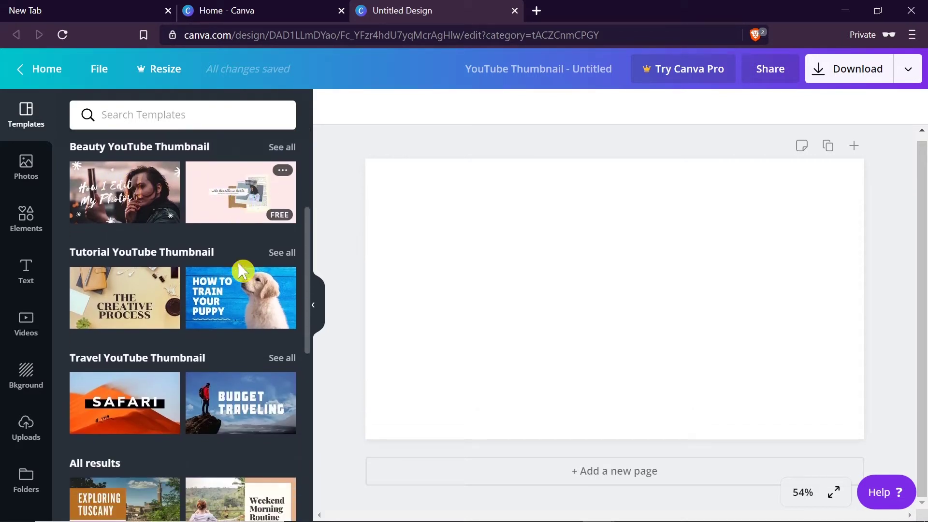
scroll(250, 296, down, 1)
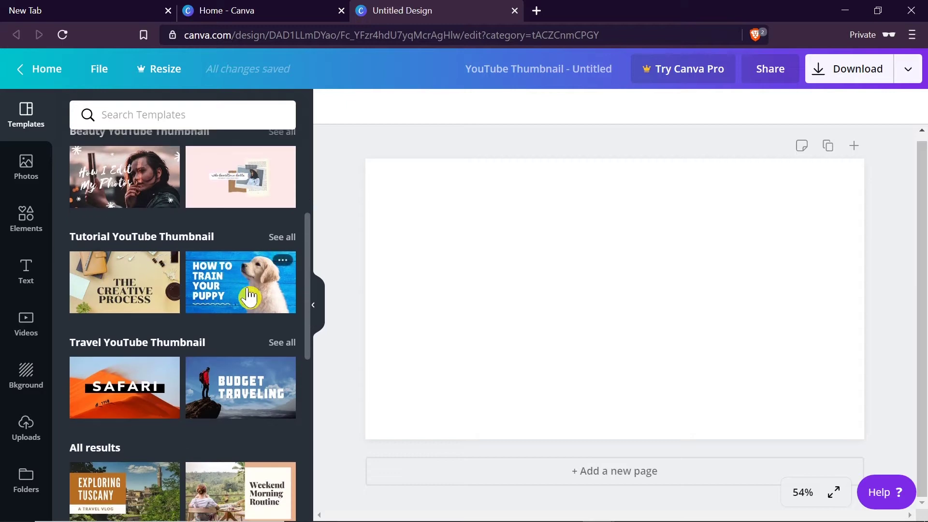
scroll(249, 296, down, 3)
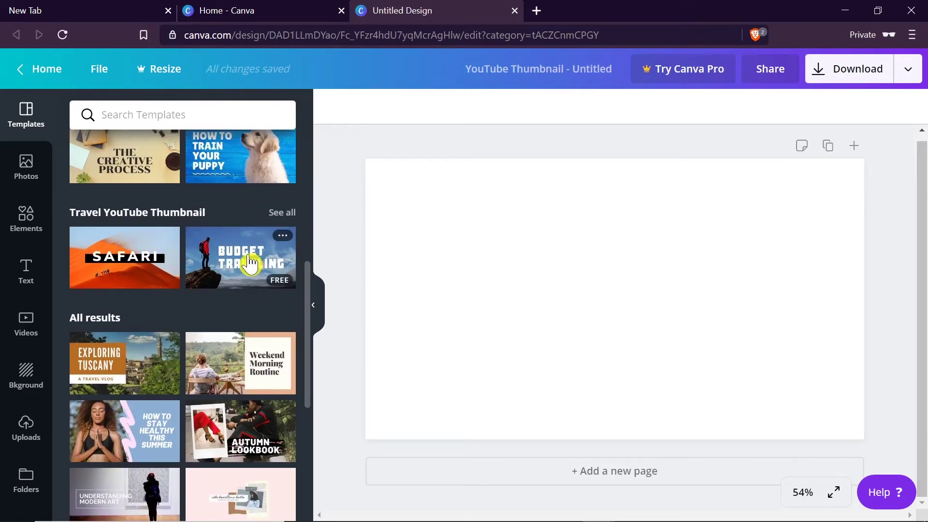
scroll(266, 291, down, 3)
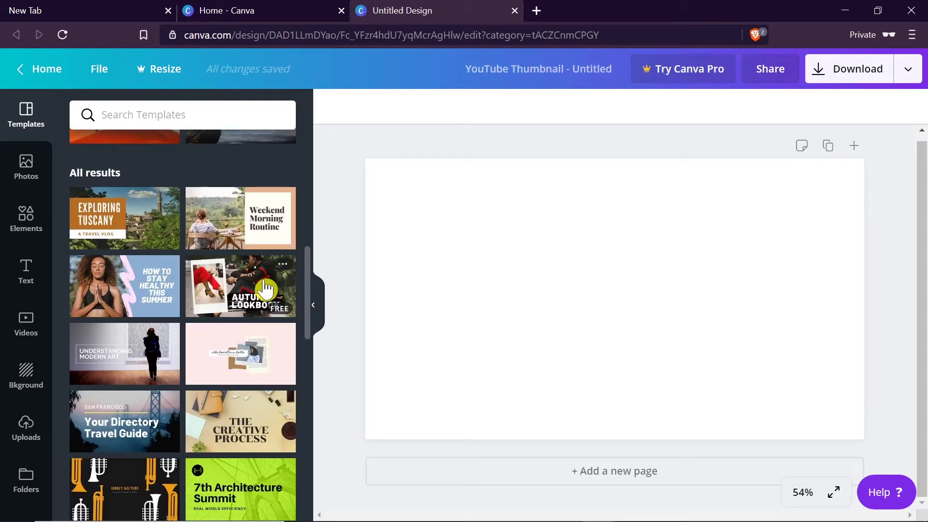
scroll(265, 291, down, 2)
scroll(207, 298, down, 3)
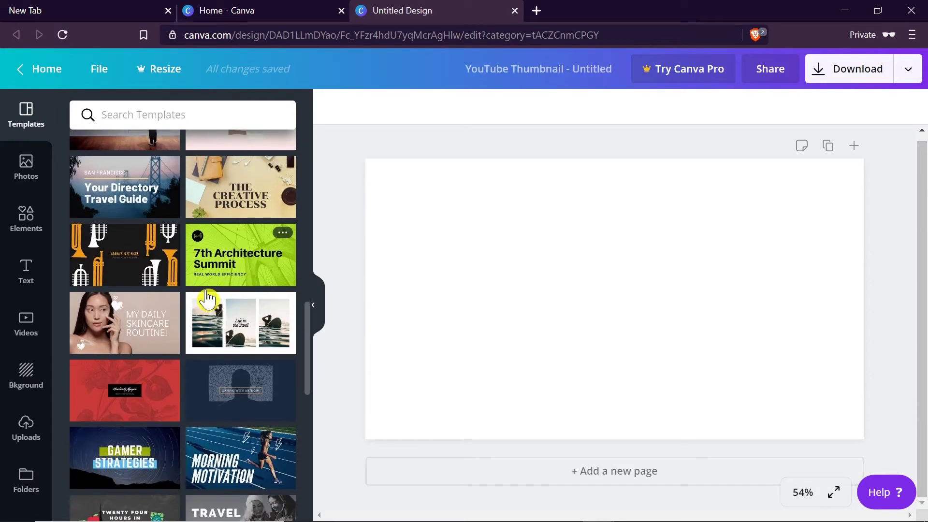
scroll(208, 295, down, 9)
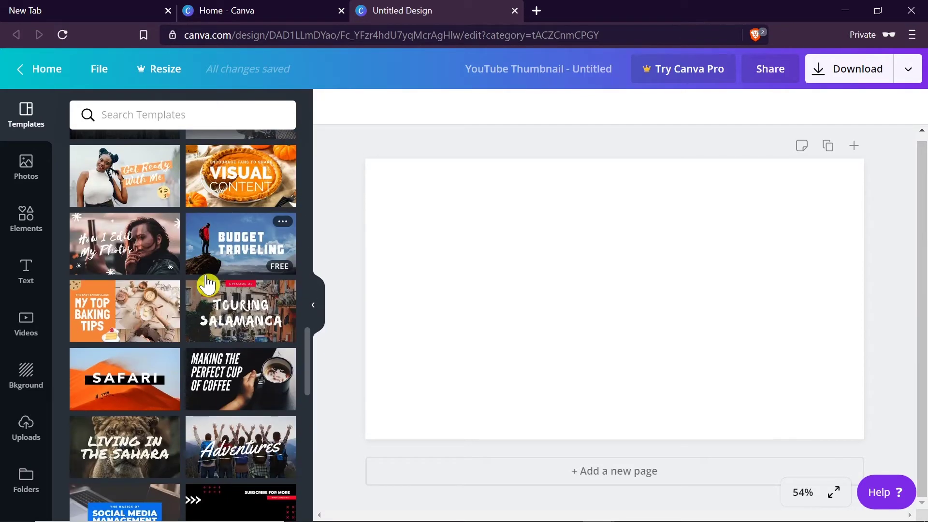
scroll(207, 284, down, 2)
scroll(212, 265, down, 6)
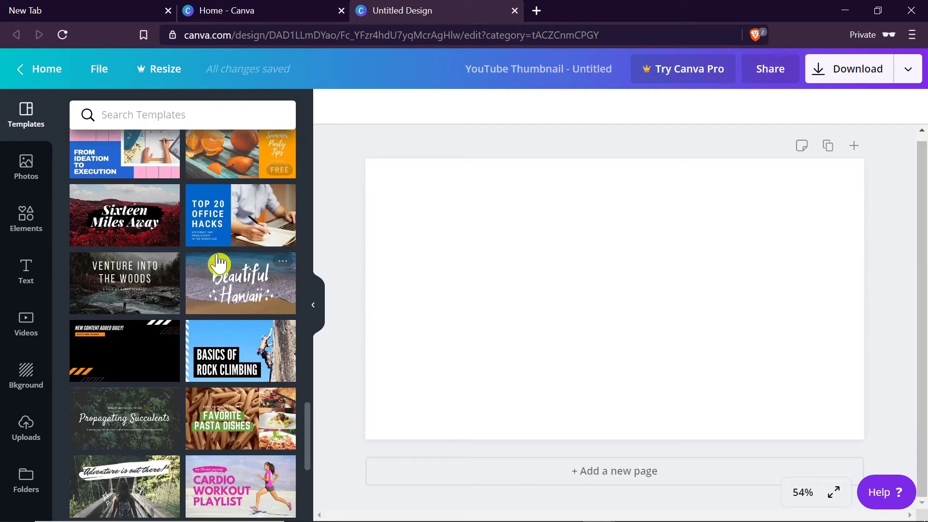
scroll(220, 262, up, 15)
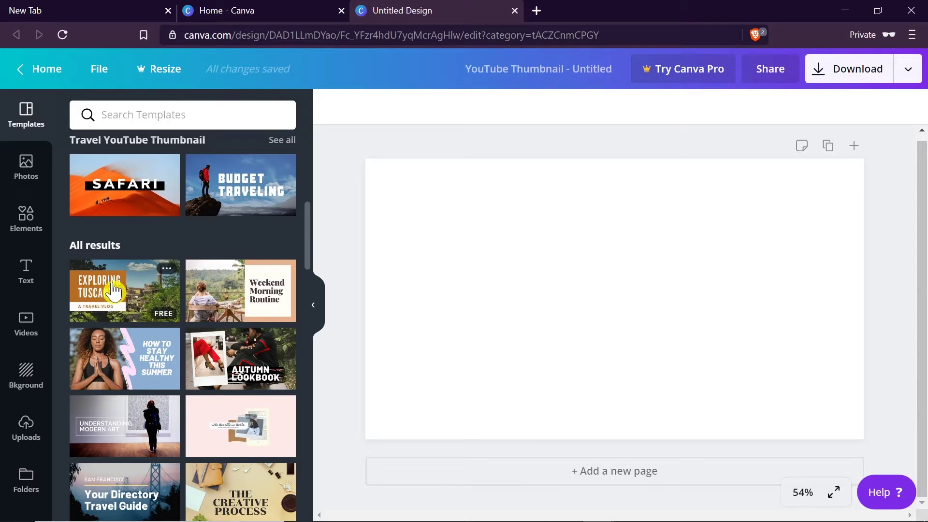
click(114, 290)
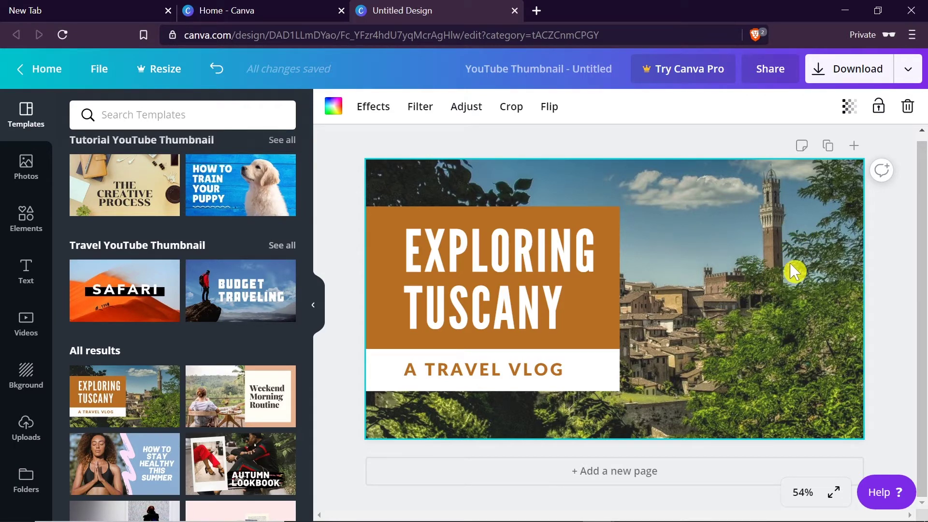
Step: Delete the template's background photo and bring up the Photos library
key(Delete)
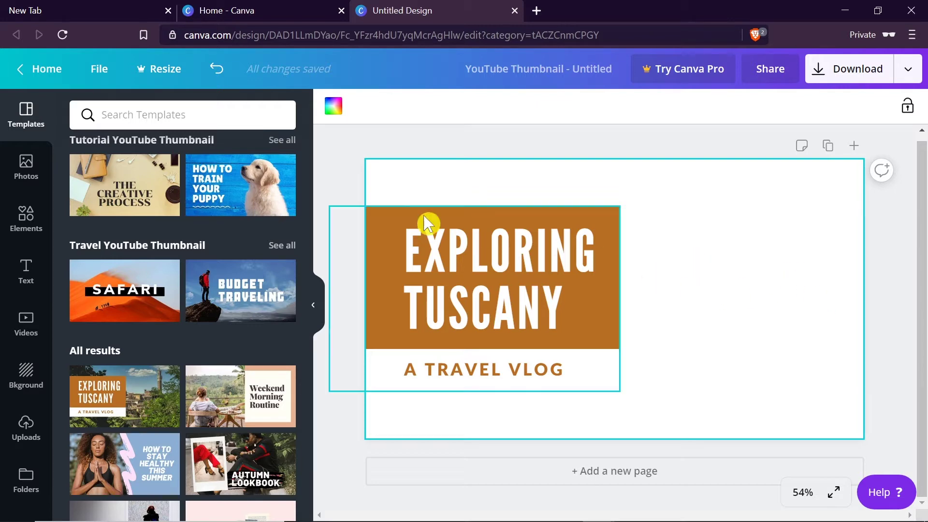
click(16, 170)
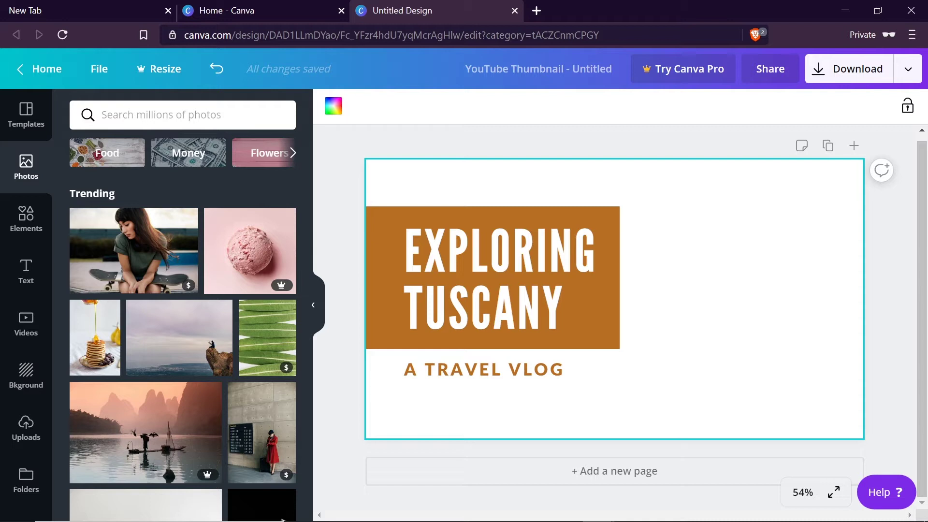
Step: Search stock photos for 'philippine' and add the thatched-umbrella beach photo
click(102, 114)
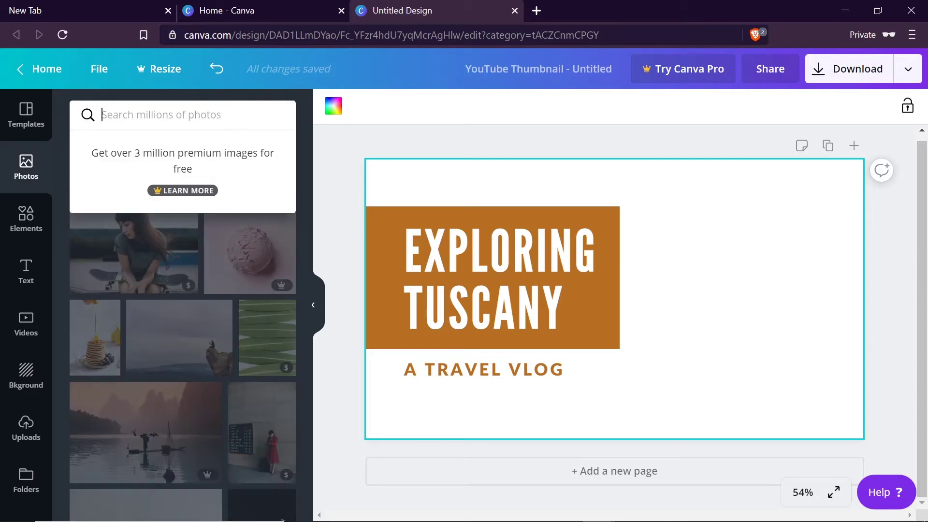
text(philippines)
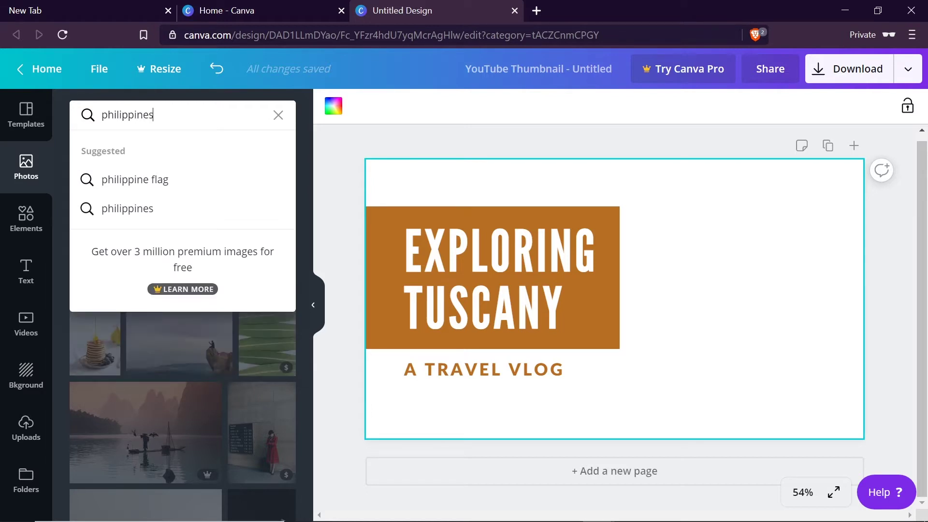
key(Return)
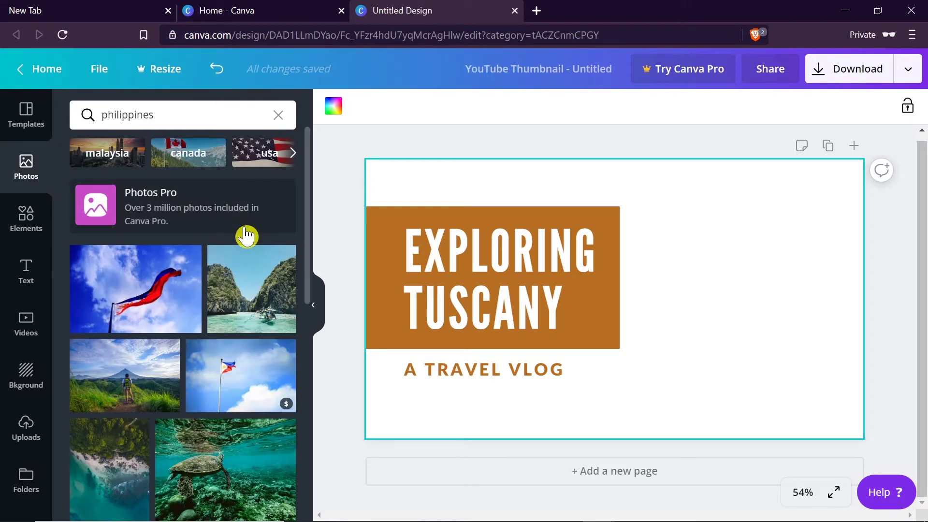
scroll(248, 371, down, 2)
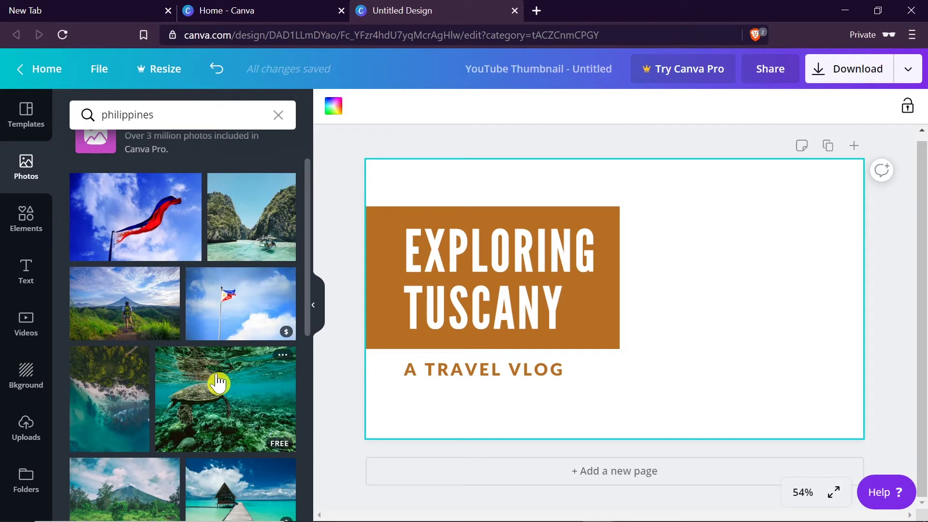
scroll(228, 374, down, 3)
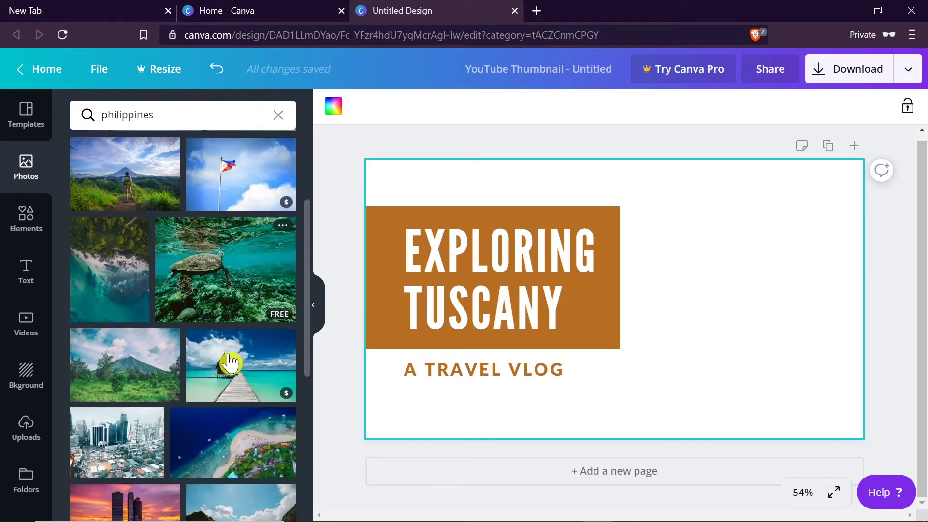
scroll(229, 363, down, 1)
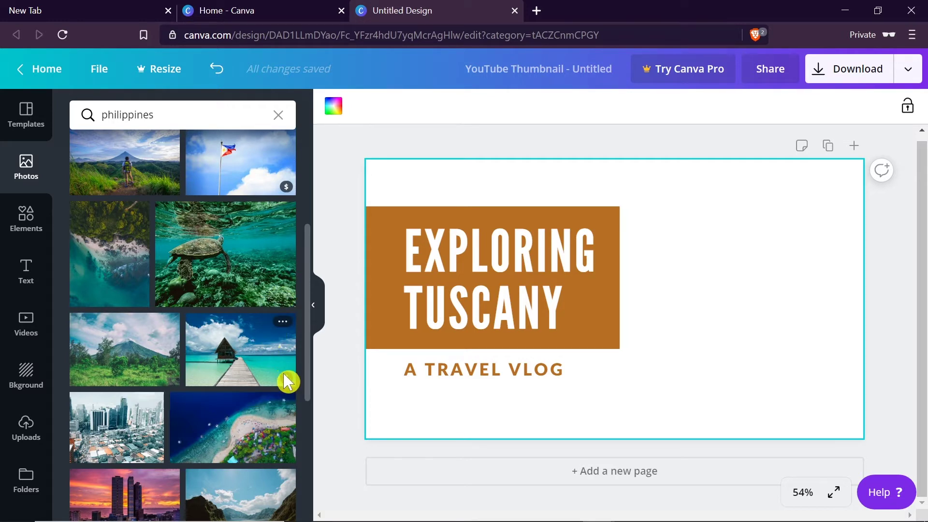
mouse_move(289, 384)
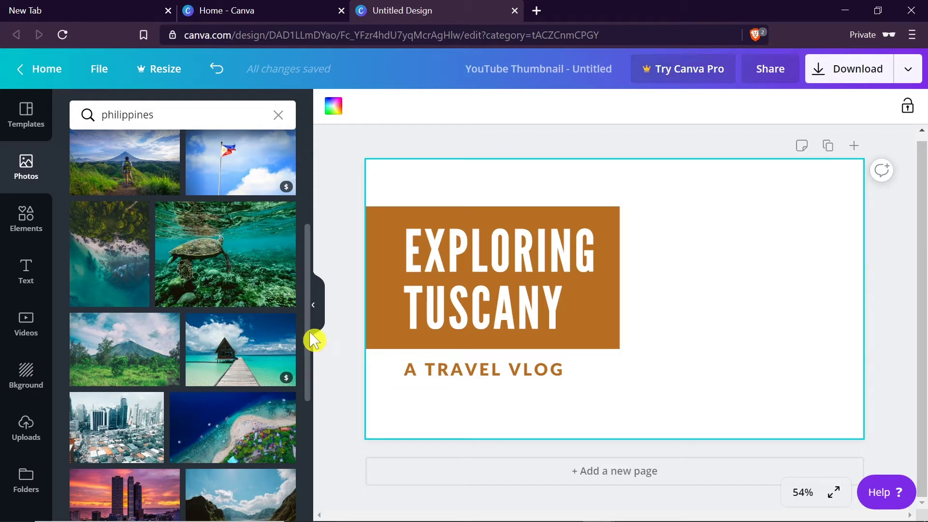
scroll(234, 310, down, 3)
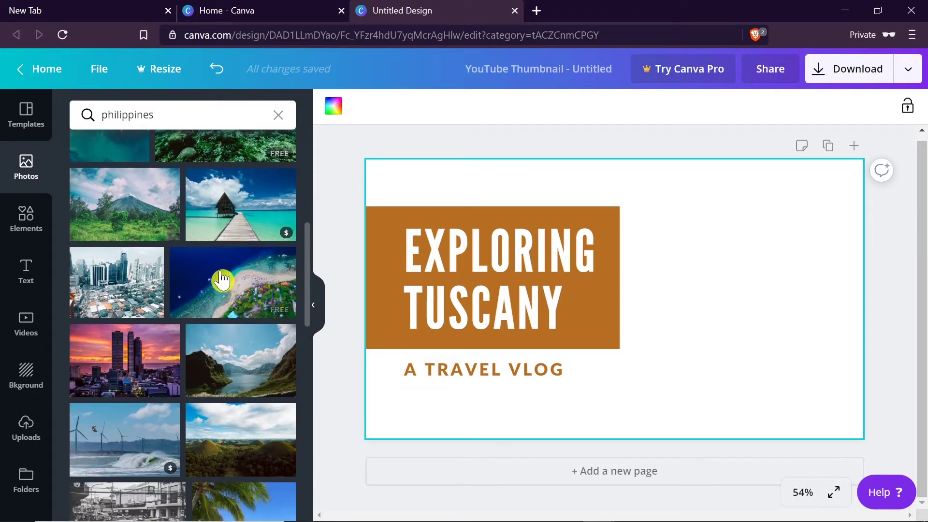
scroll(222, 279, down, 3)
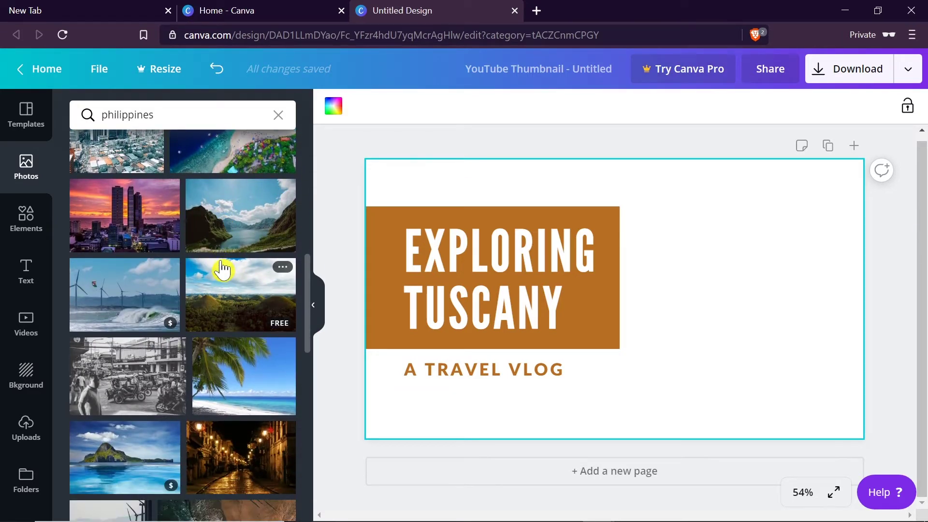
scroll(222, 269, down, 10)
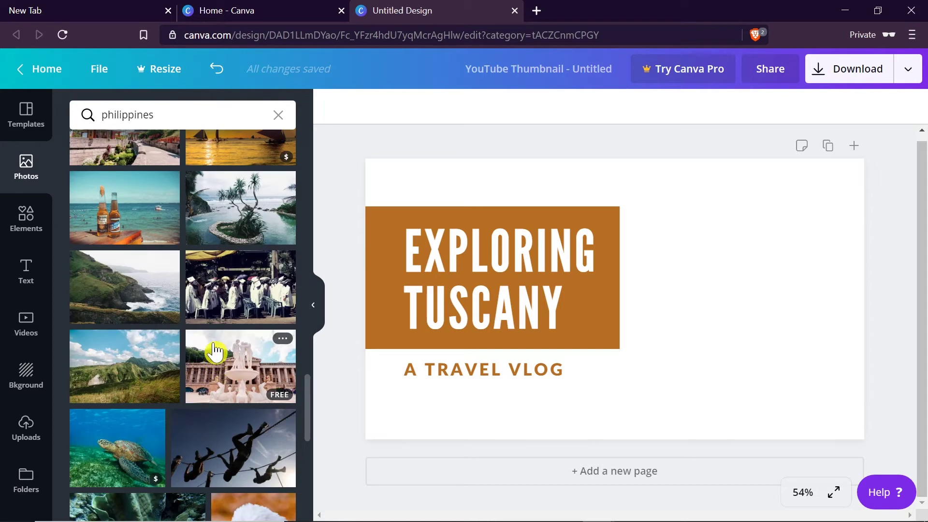
scroll(229, 293, down, 5)
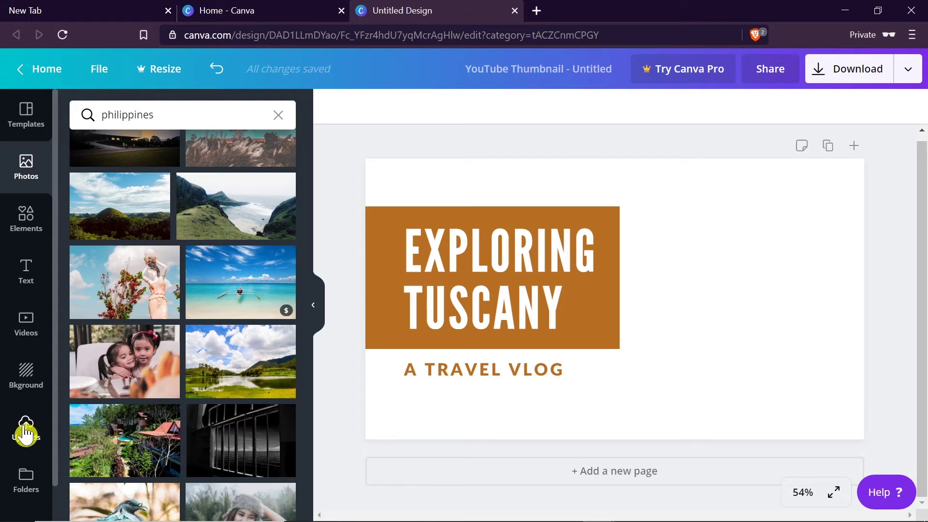
scroll(237, 332, up, 2)
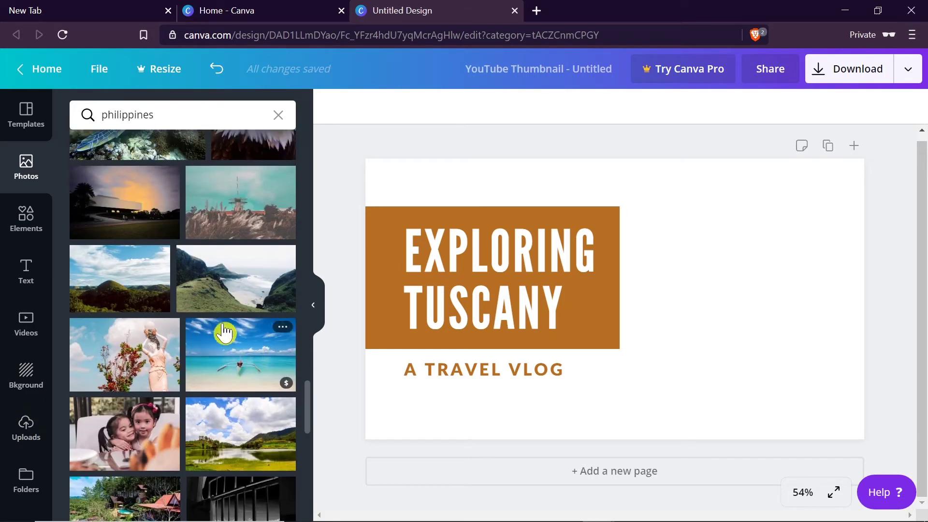
scroll(229, 355, up, 10)
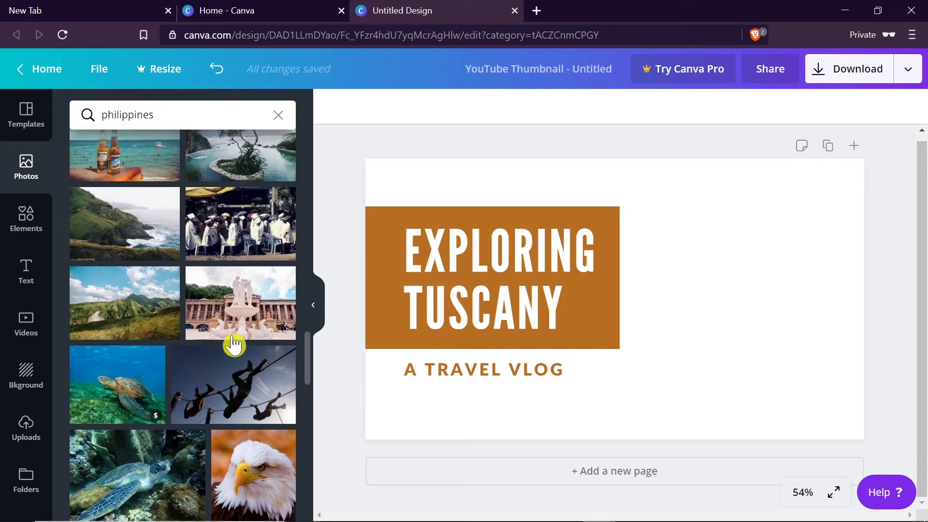
scroll(234, 344, up, 3)
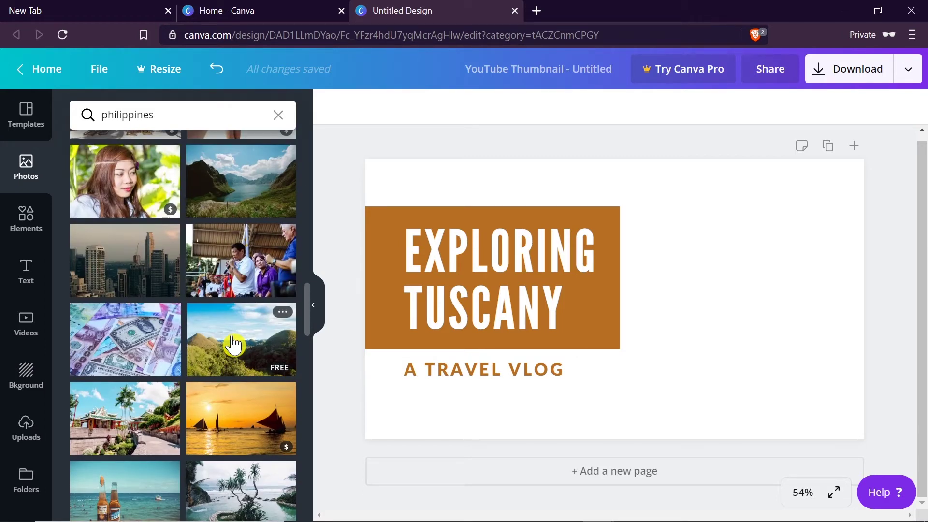
scroll(234, 345, up, 5)
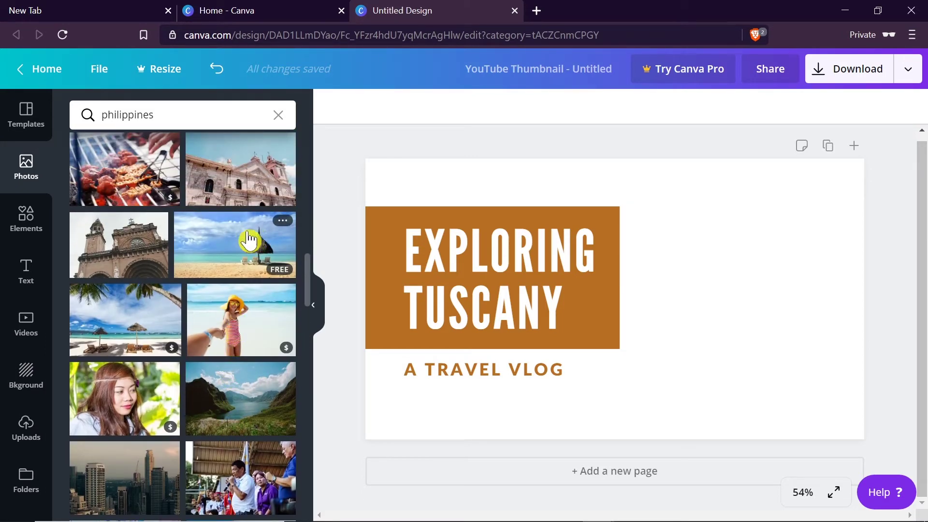
click(240, 246)
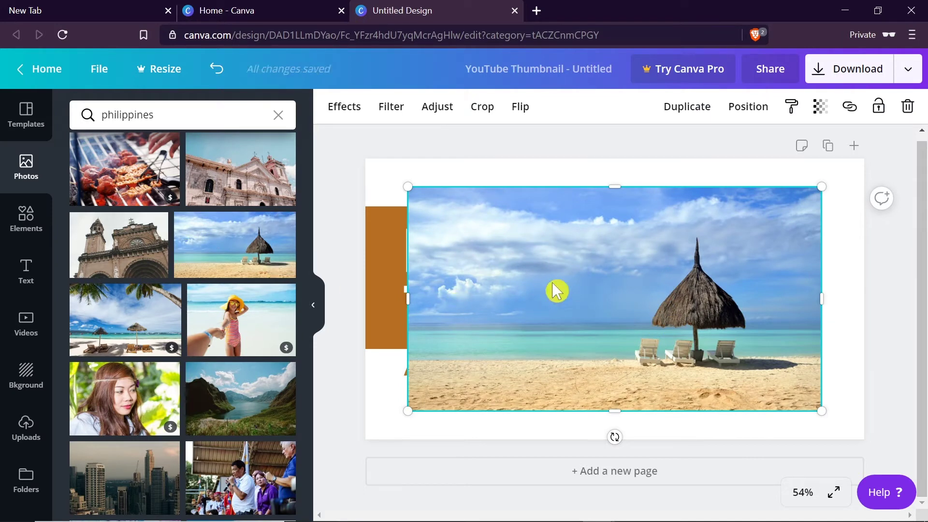
Step: Stretch the beach photo to cover the whole thumbnail page
drag(384, 186, 364, 170)
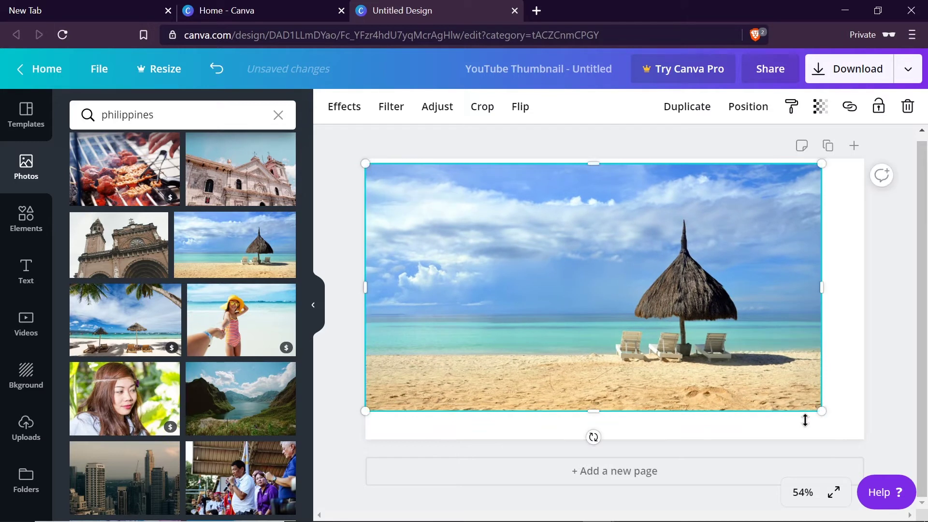
drag(820, 415, 864, 434)
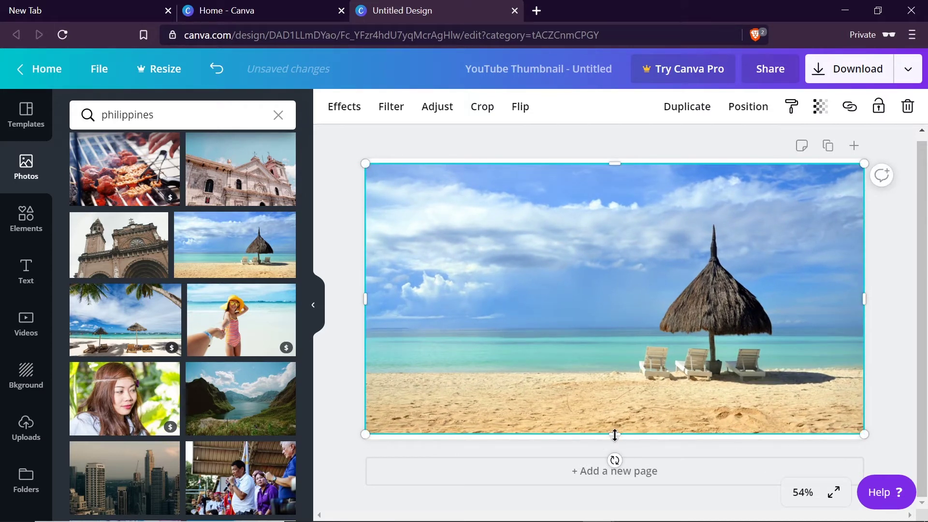
drag(616, 437, 615, 438)
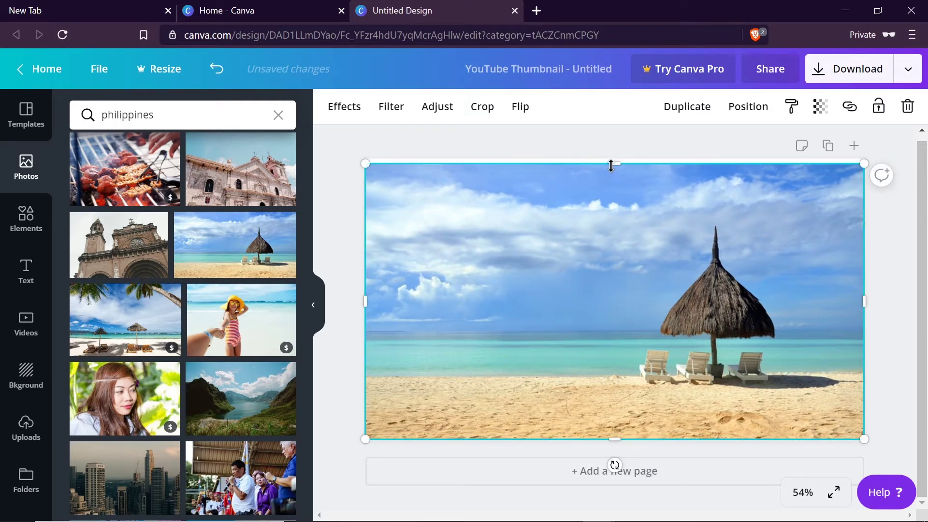
drag(609, 166, 610, 158)
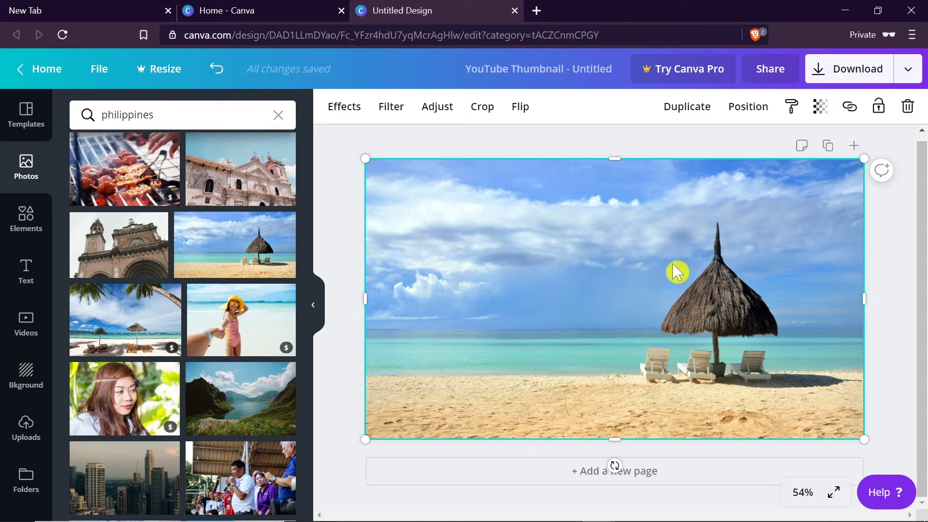
click(747, 107)
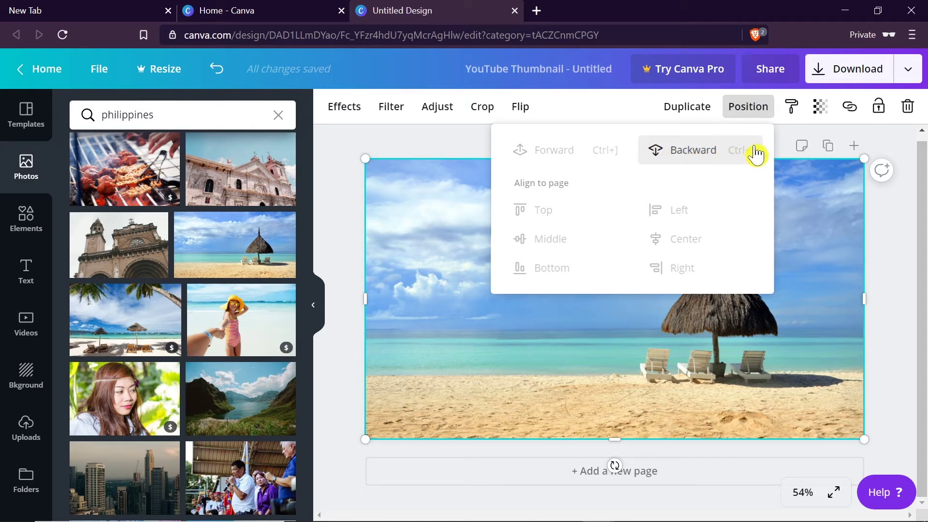
Step: Send the beach photo backward behind the title box and select the title group
click(697, 152)
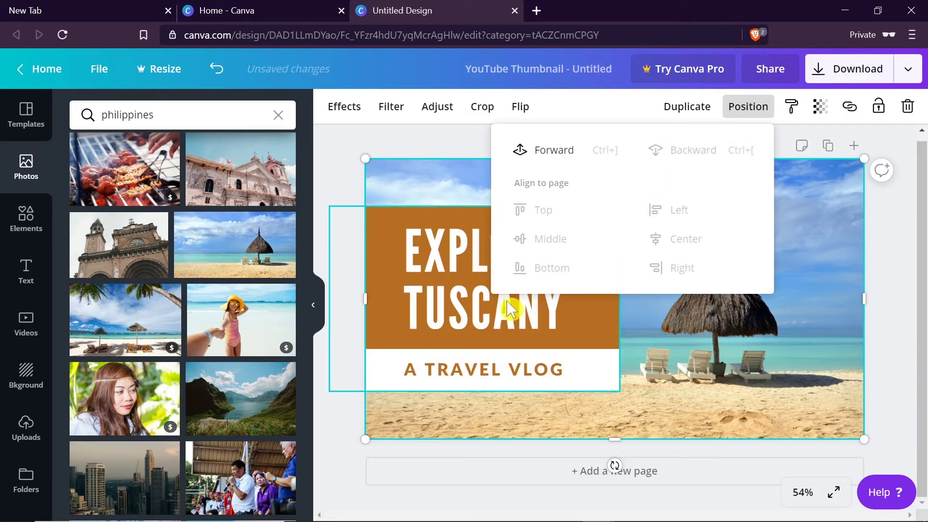
click(439, 270)
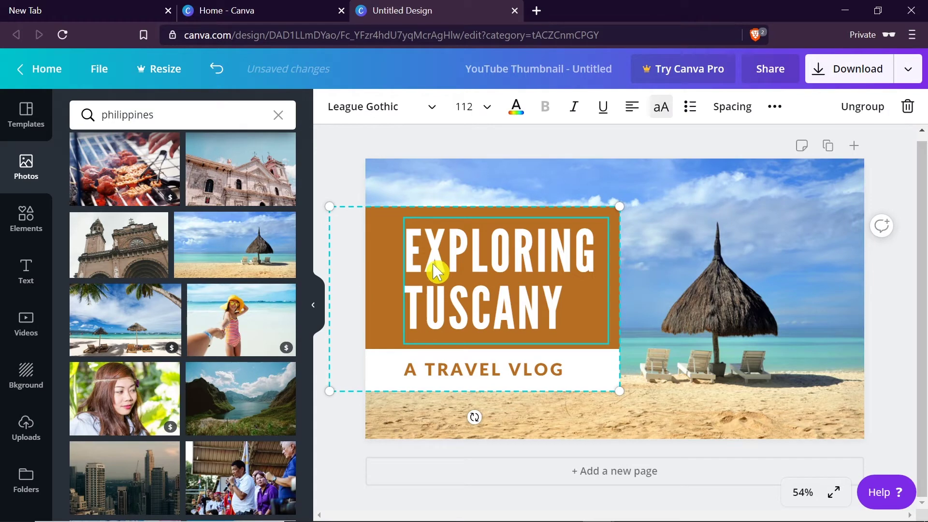
Step: Replace the EXPLORING TUSCANY title text with PHILIPPINES
double_click(491, 304)
click(491, 305)
key(ctrl+a)
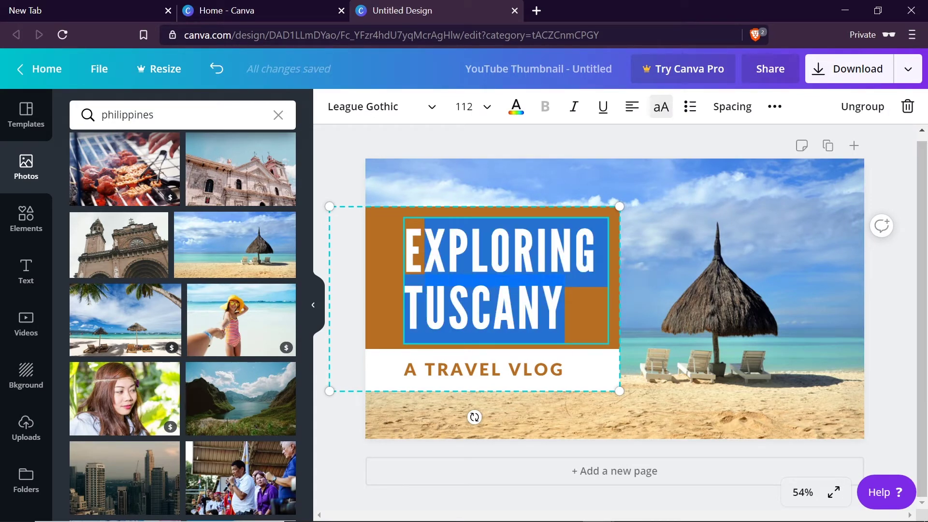
click(425, 247)
key(ctrl+a)
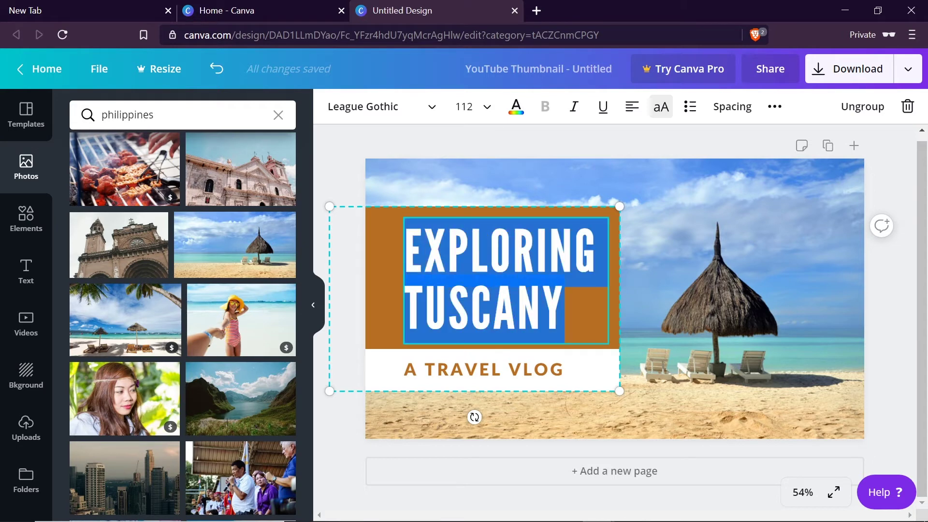
text(PHILIPPINES)
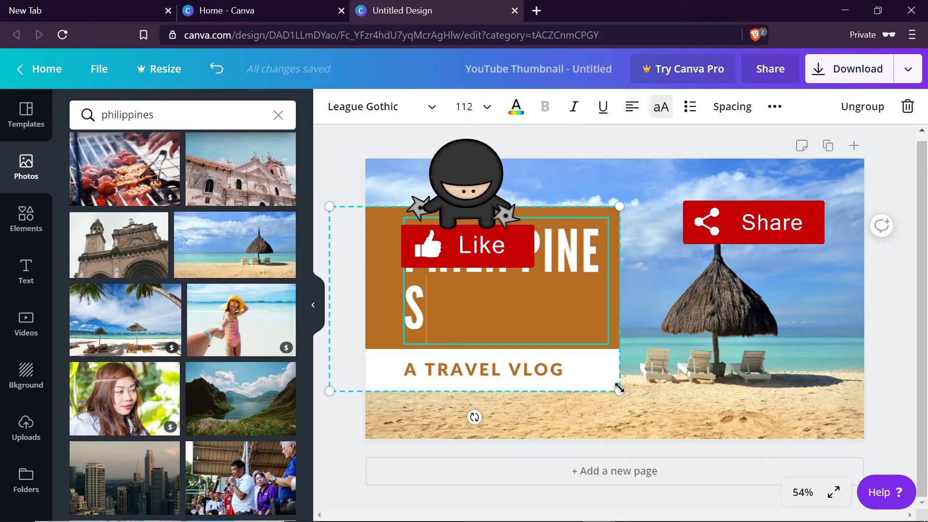
Step: Enlarge the title group and set PHILIPPINES to font size 90 on one line
drag(620, 391, 603, 381)
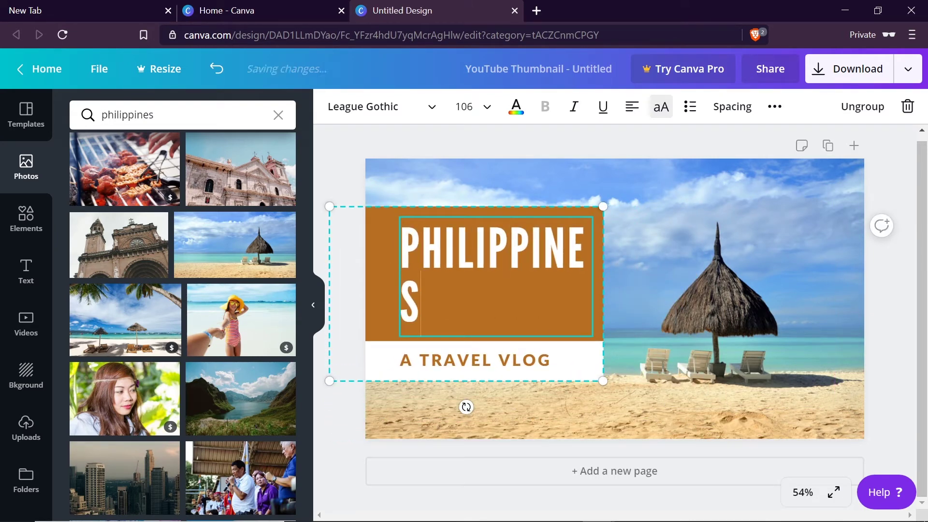
drag(421, 309, 400, 232)
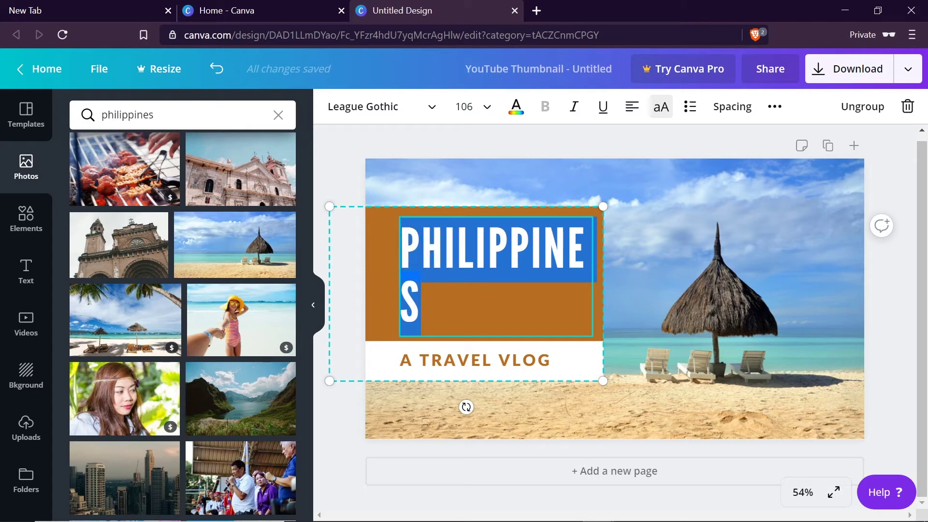
click(480, 112)
scroll(498, 313, down, 5)
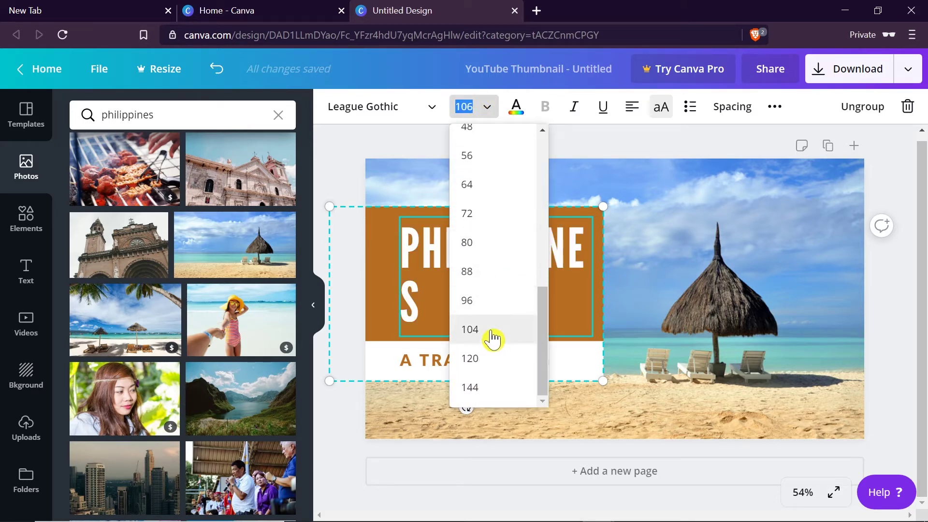
click(493, 331)
click(480, 112)
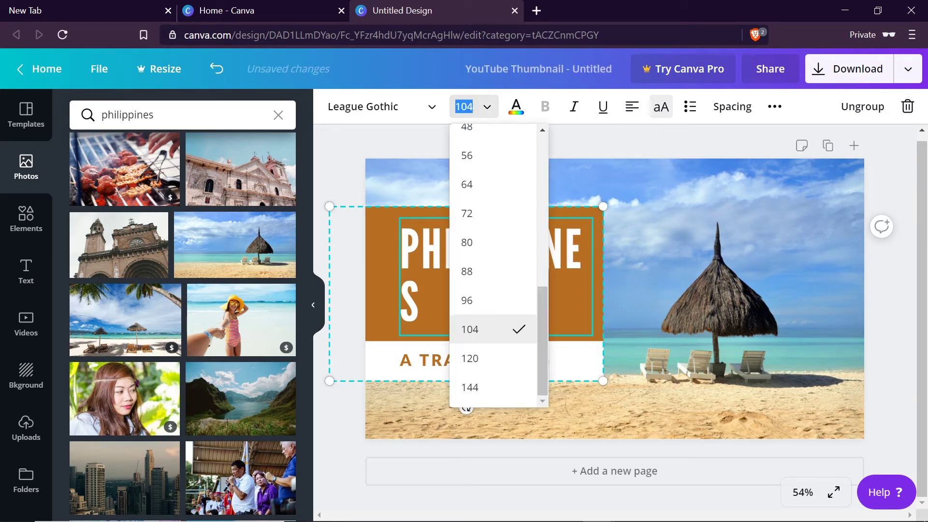
click(450, 108)
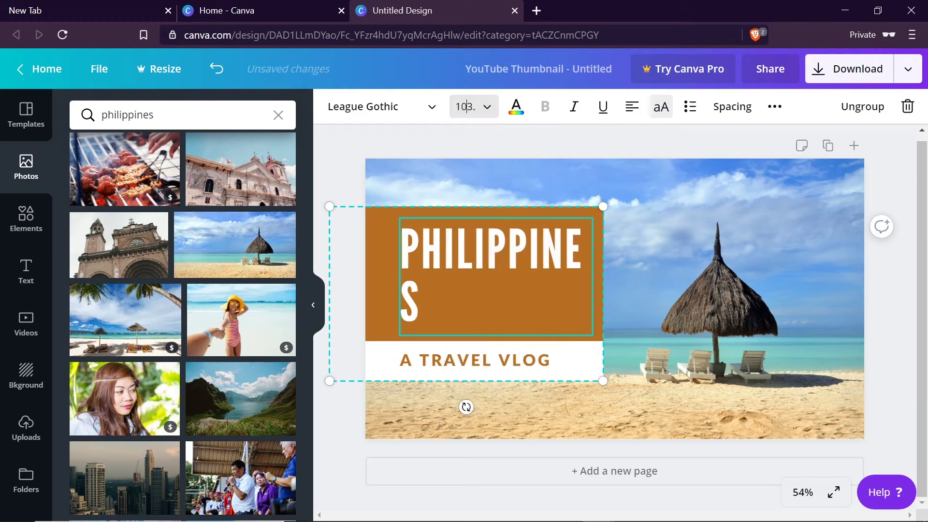
click(449, 107)
click(452, 110)
drag(452, 111, 450, 112)
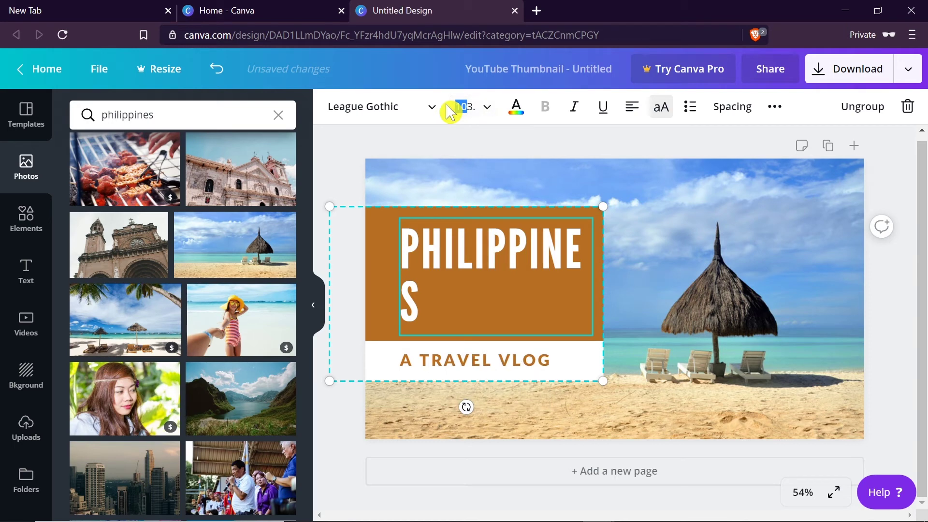
key(Return)
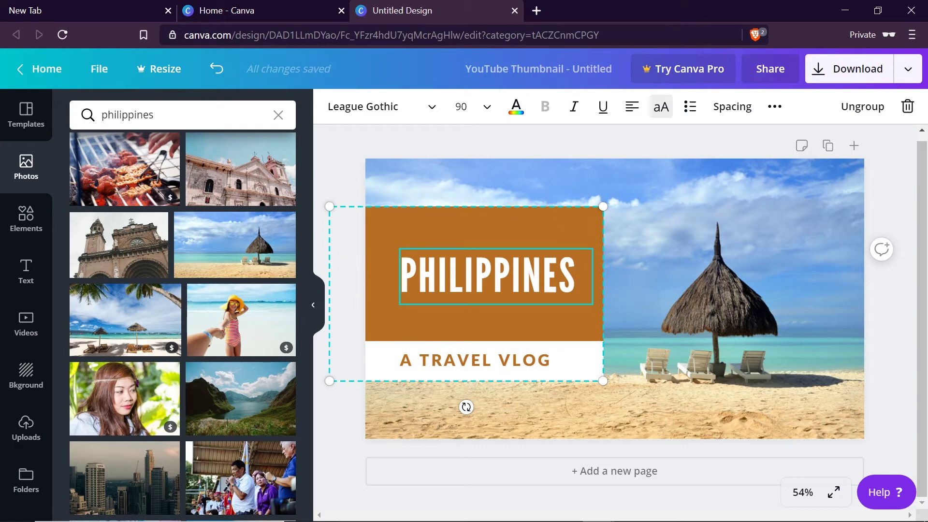
Step: Ungroup the title, move the brown box onto the A TRAVEL VLOG bar, and widen PHILIPPINES
click(868, 111)
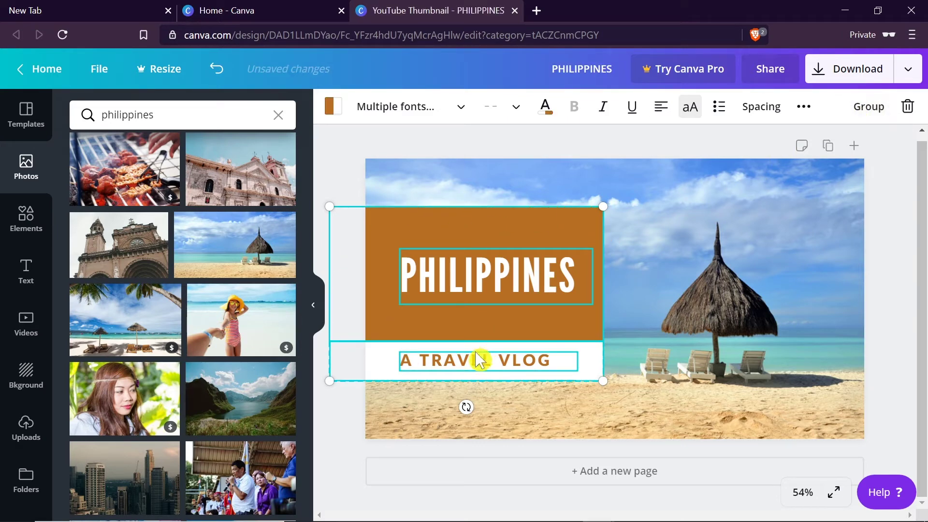
click(493, 216)
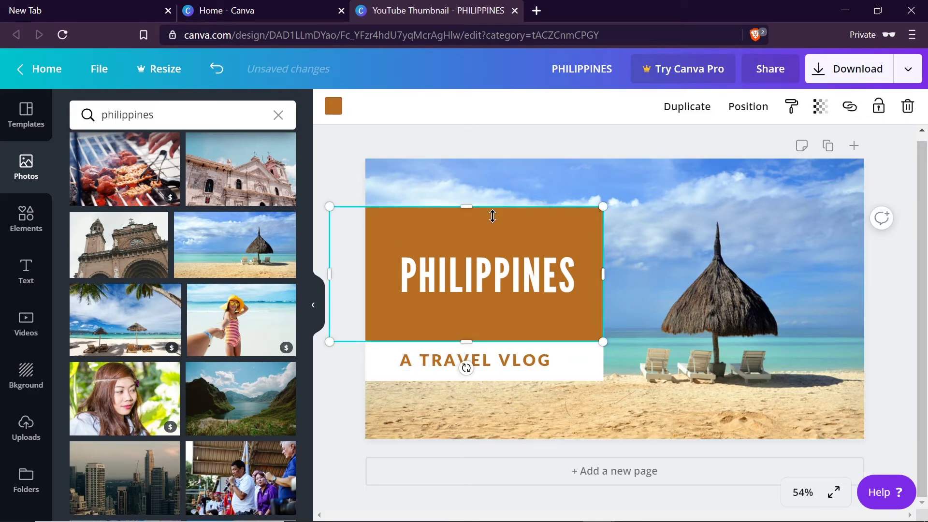
click(488, 271)
mouse_move(486, 239)
mouse_down()
mouse_move(532, 243)
mouse_move(475, 245)
mouse_move(621, 203)
mouse_move(530, 213)
mouse_move(492, 278)
mouse_move(456, 221)
mouse_move(479, 240)
mouse_move(503, 243)
mouse_up()
click(505, 271)
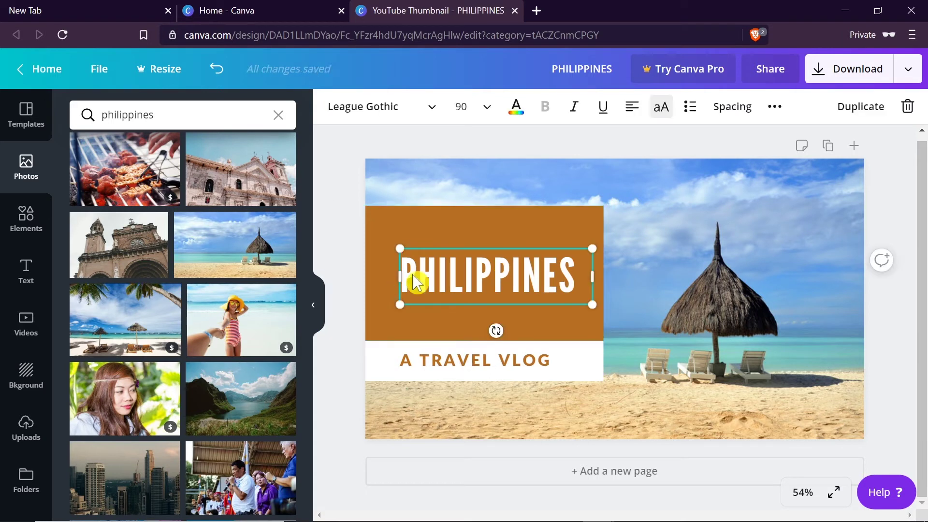
drag(400, 271, 377, 276)
drag(592, 276, 598, 248)
Step: Set PHILIPPINES to font size 104 and centre it in the brown box
double_click(462, 267)
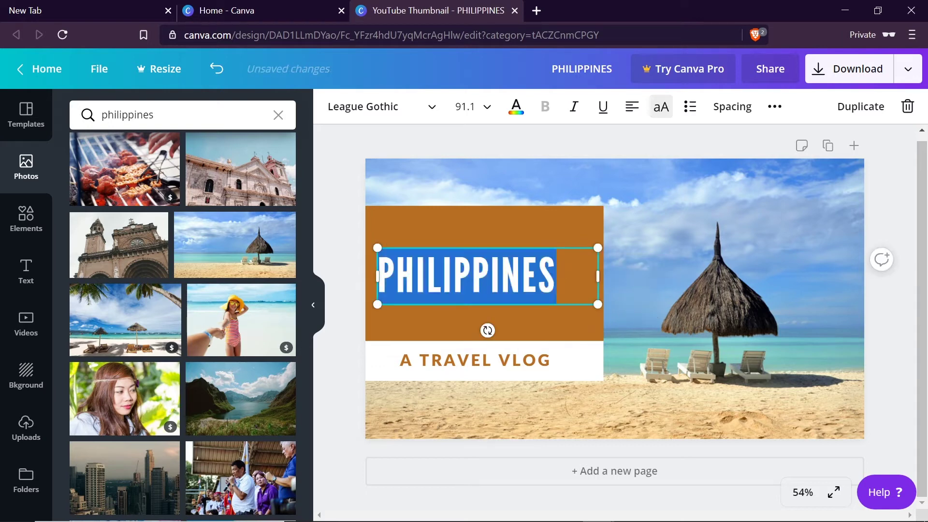
click(487, 110)
scroll(493, 277, down, 7)
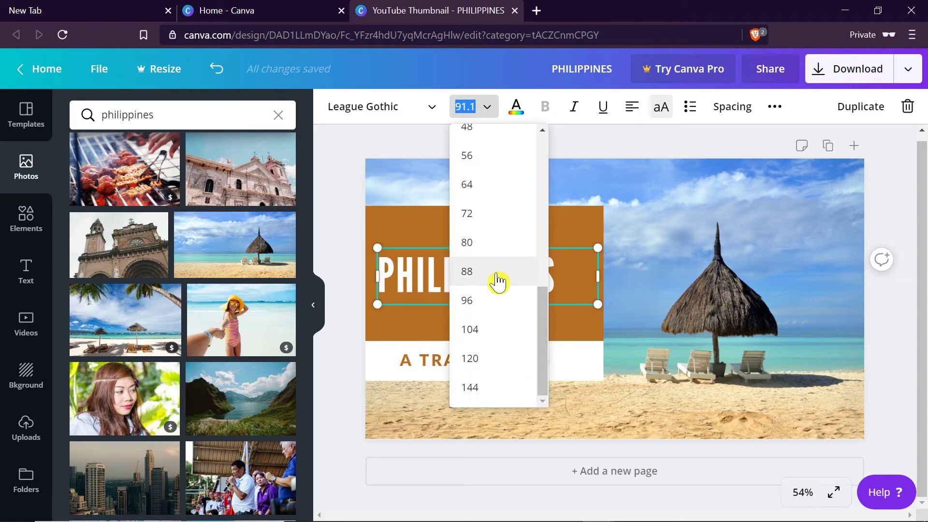
click(489, 330)
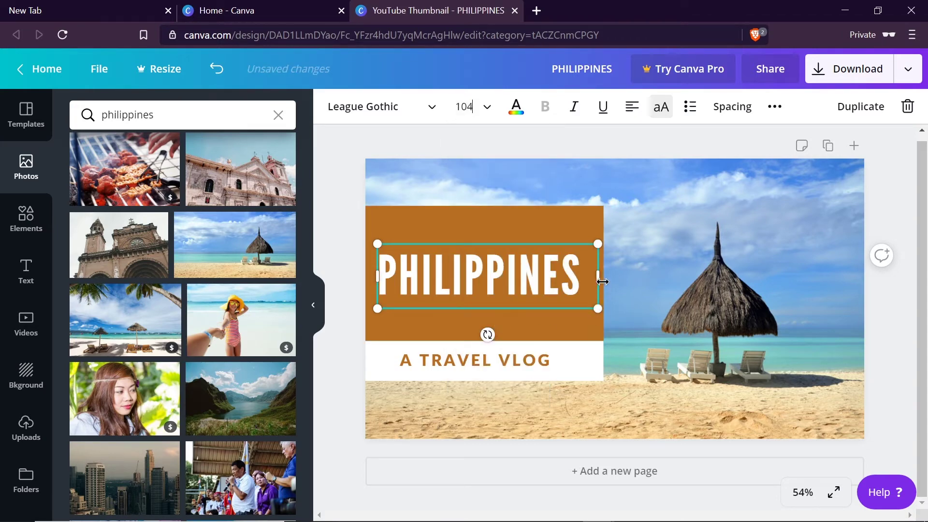
drag(591, 275, 579, 274)
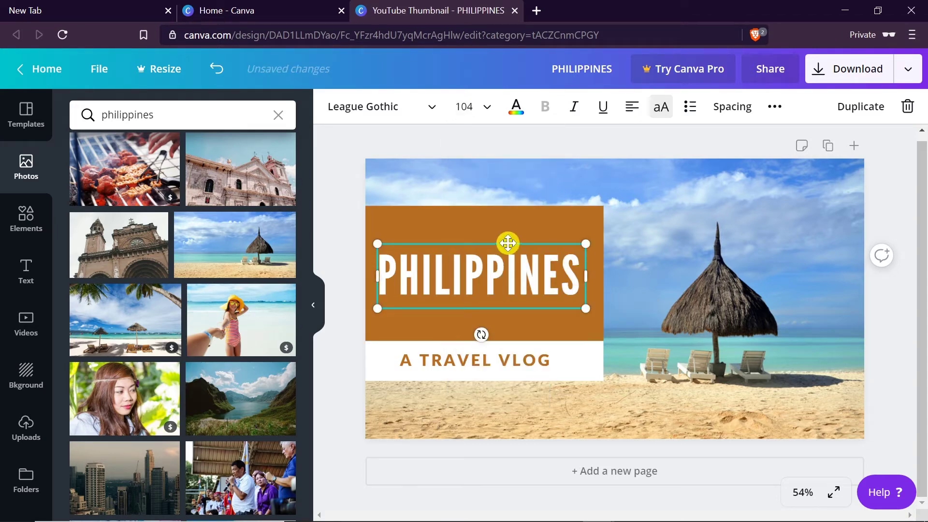
drag(508, 243, 517, 244)
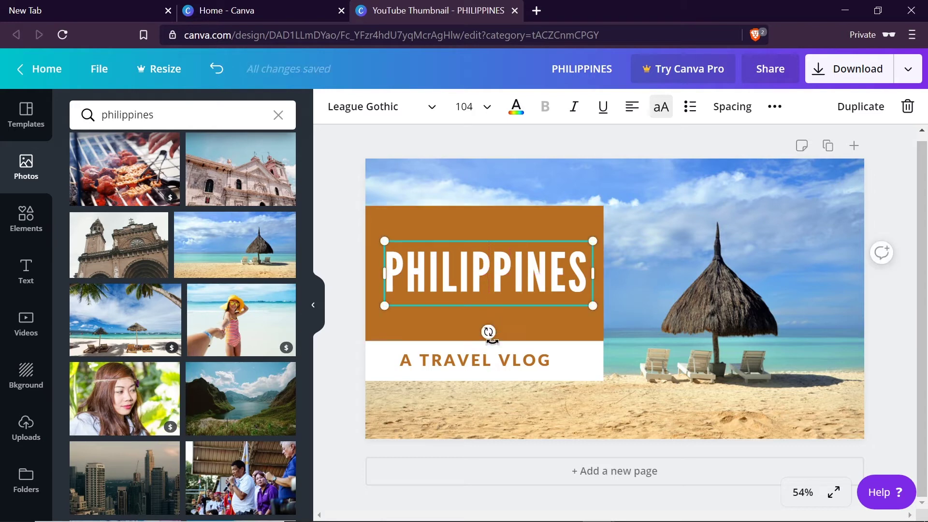
click(496, 358)
click(416, 366)
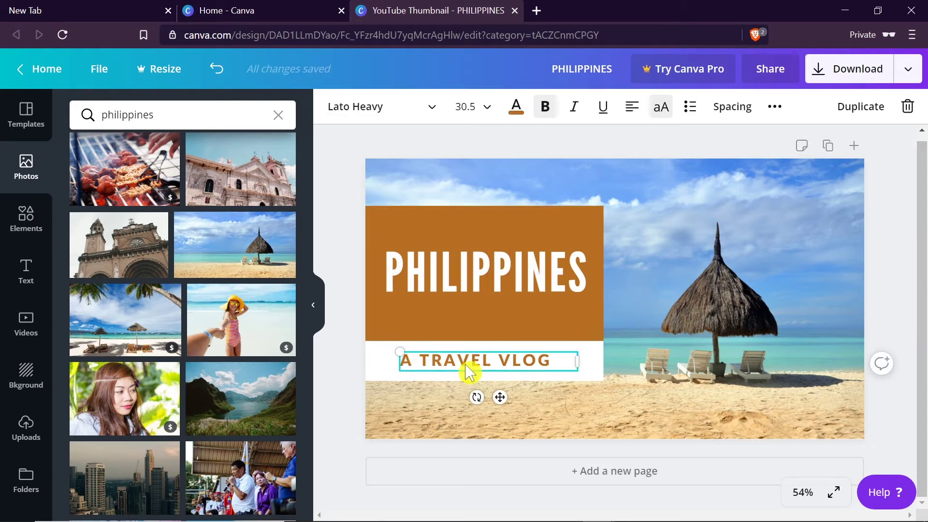
click(569, 274)
double_click(580, 272)
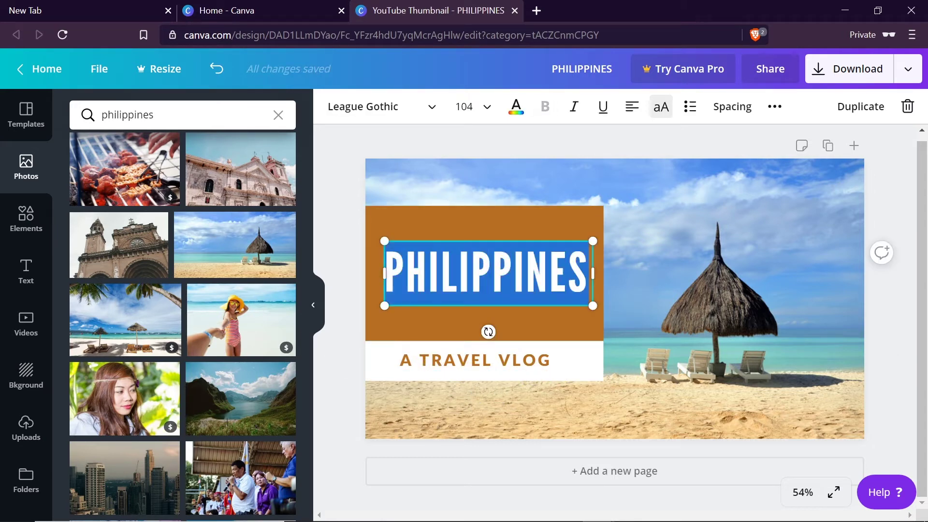
Step: Switch PHILIPPINES to the Abys font, trying size 80 then settling on 72
click(434, 113)
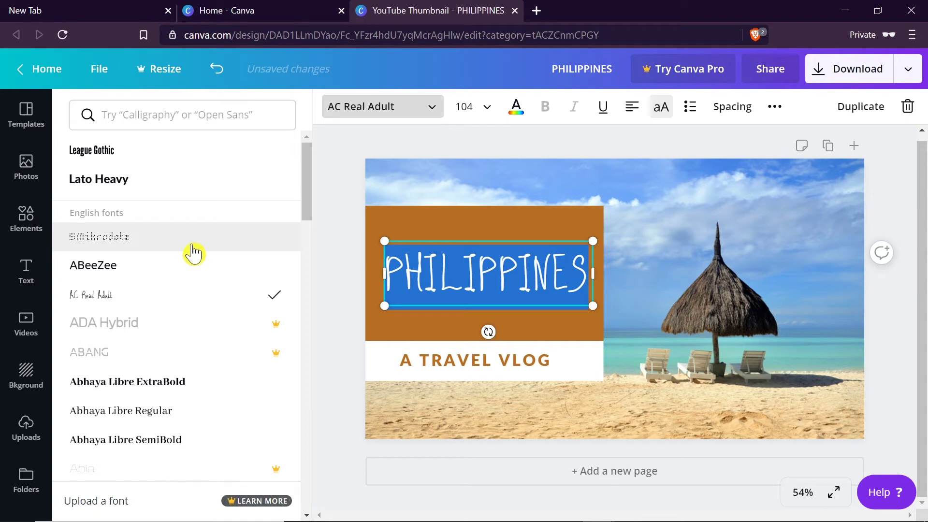
scroll(193, 252, down, 7)
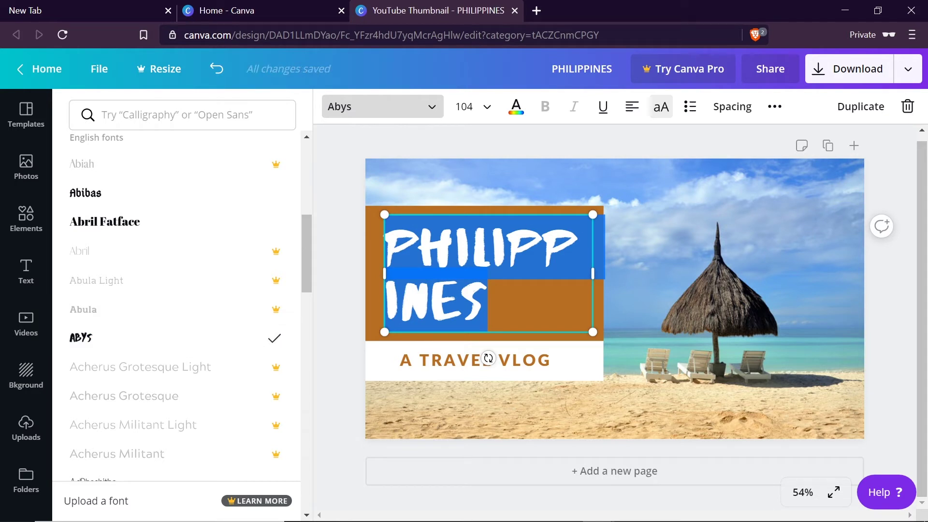
click(482, 116)
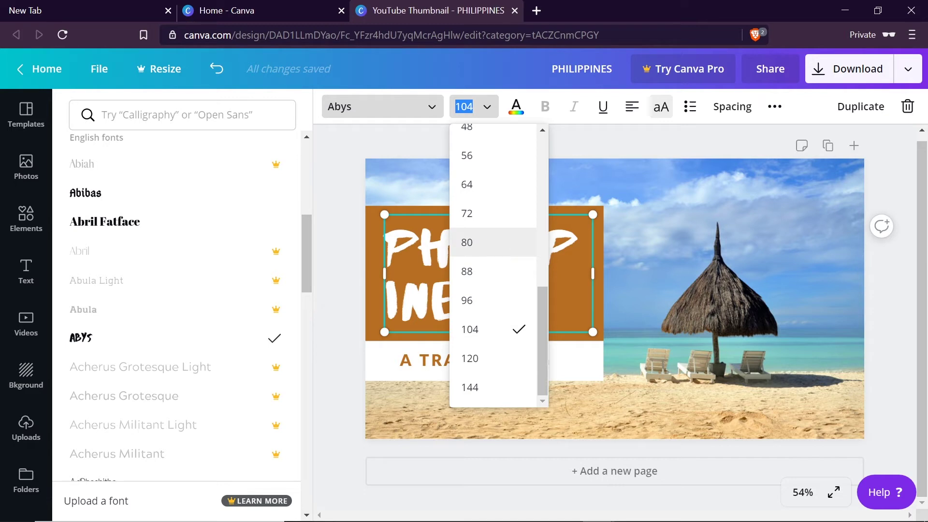
click(467, 242)
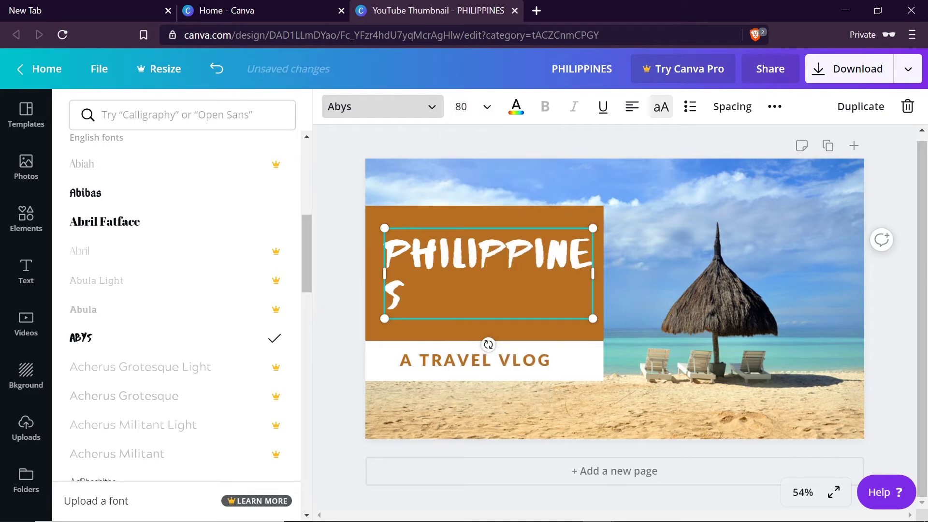
click(485, 111)
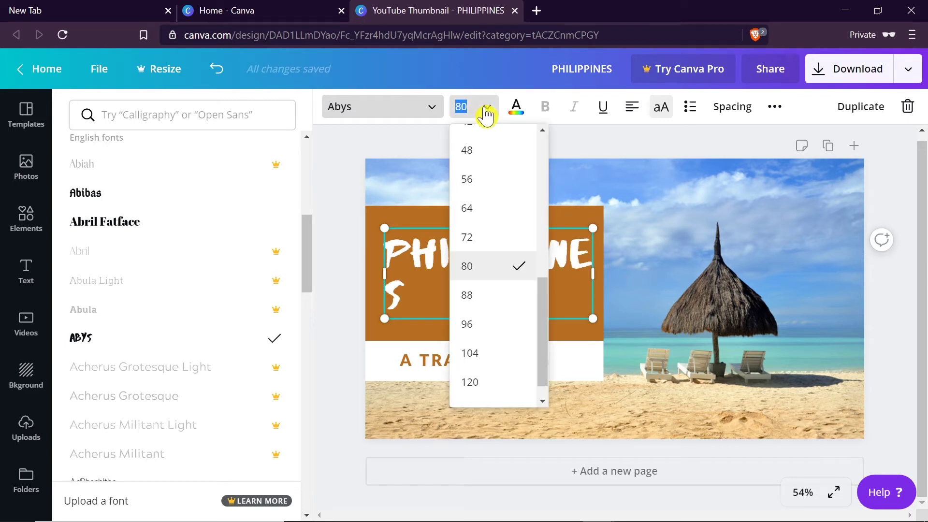
click(493, 242)
Step: Shorten the brown box from the top and recentre PHILIPPINES inside it
click(510, 233)
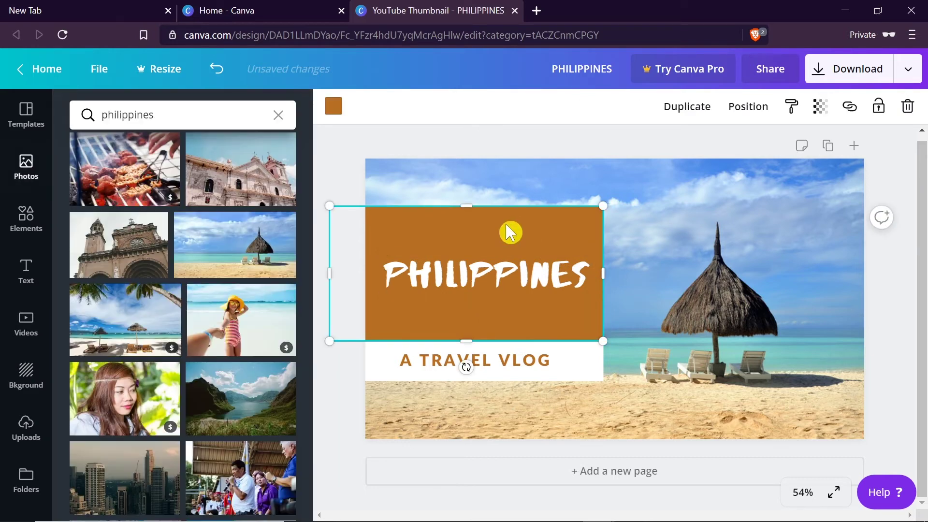
drag(465, 215, 465, 234)
click(441, 271)
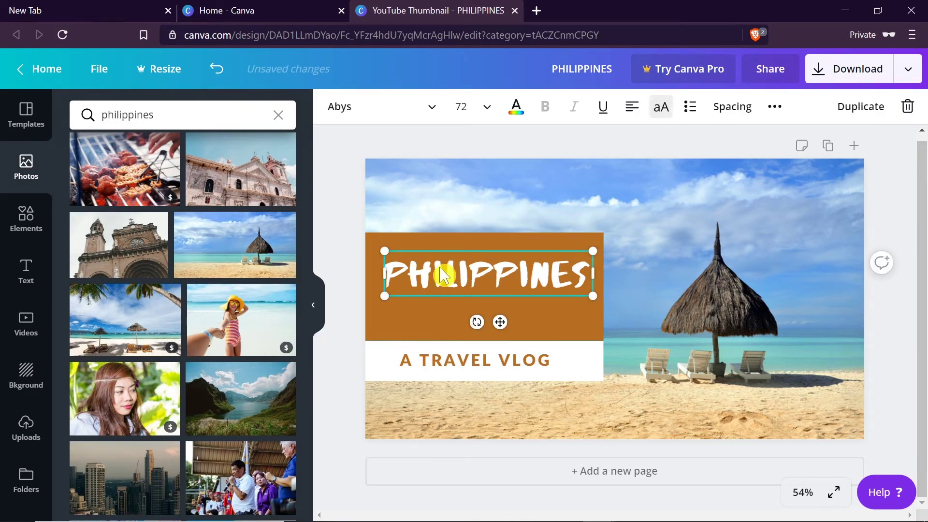
drag(500, 271, 488, 277)
Step: Group the brown box, PHILIPPINES and A TRAVEL VLOG bar, then move the block higher
drag(323, 226, 587, 382)
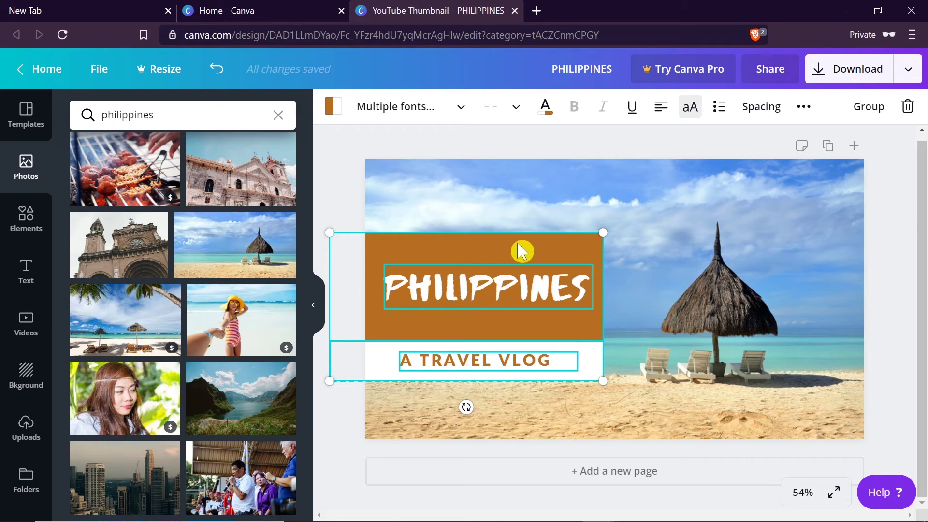
click(886, 242)
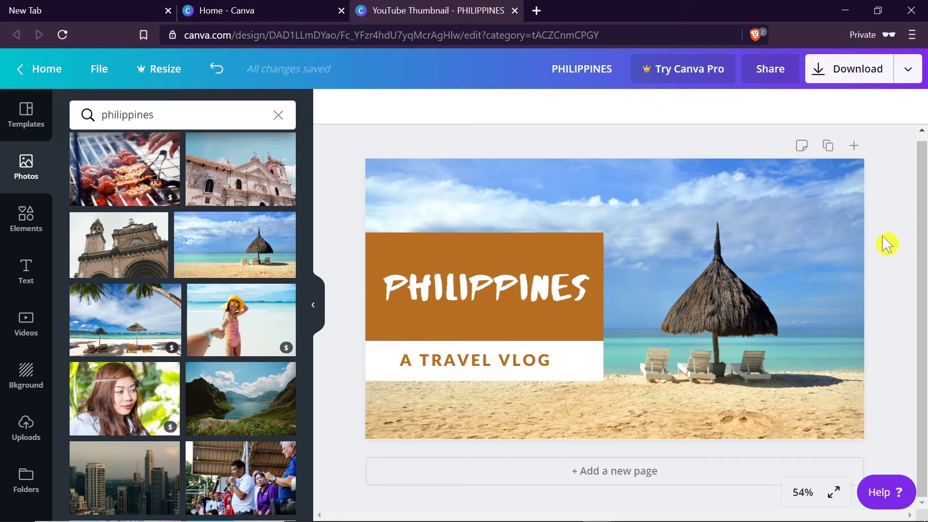
click(500, 250)
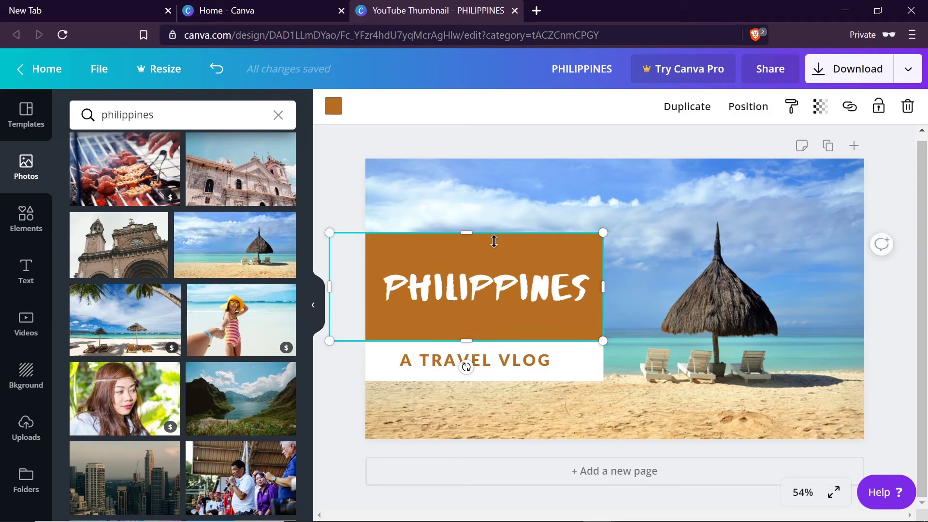
shift+click(498, 285)
shift+click(472, 358)
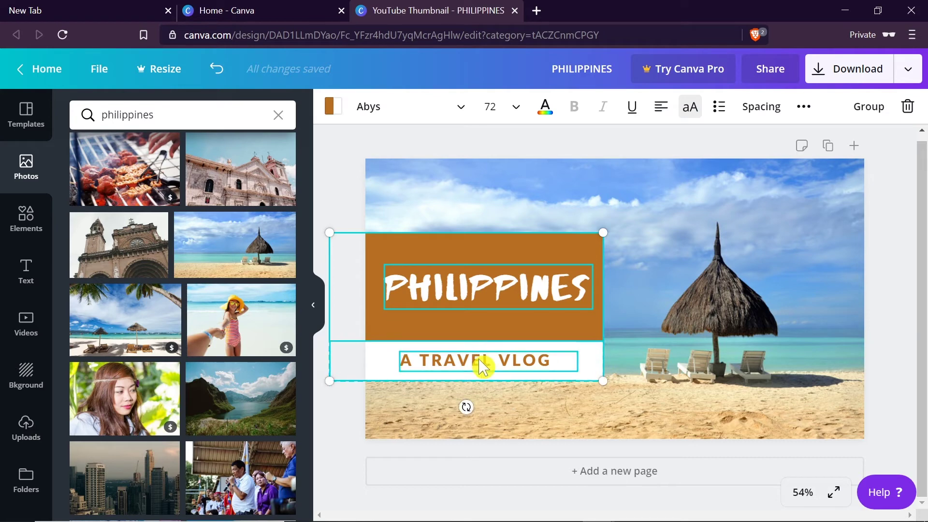
click(870, 111)
drag(456, 253, 452, 199)
click(884, 291)
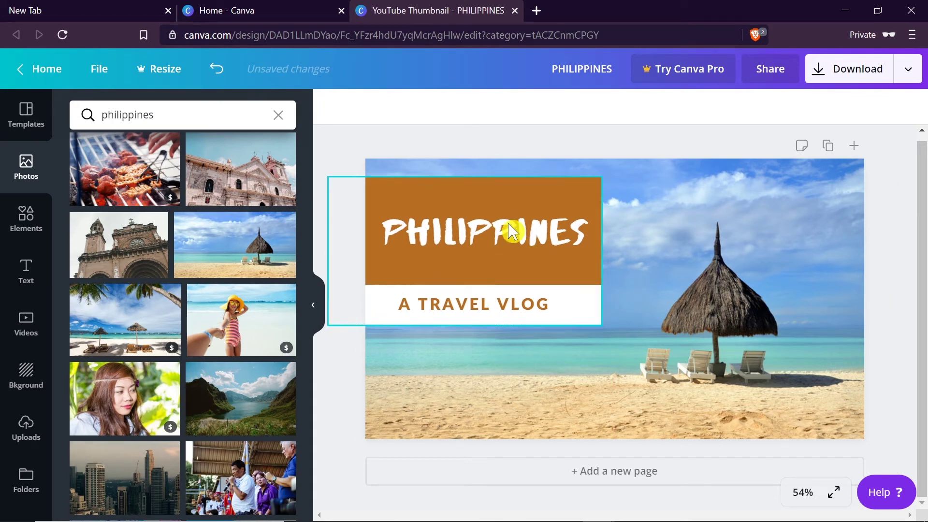
click(531, 199)
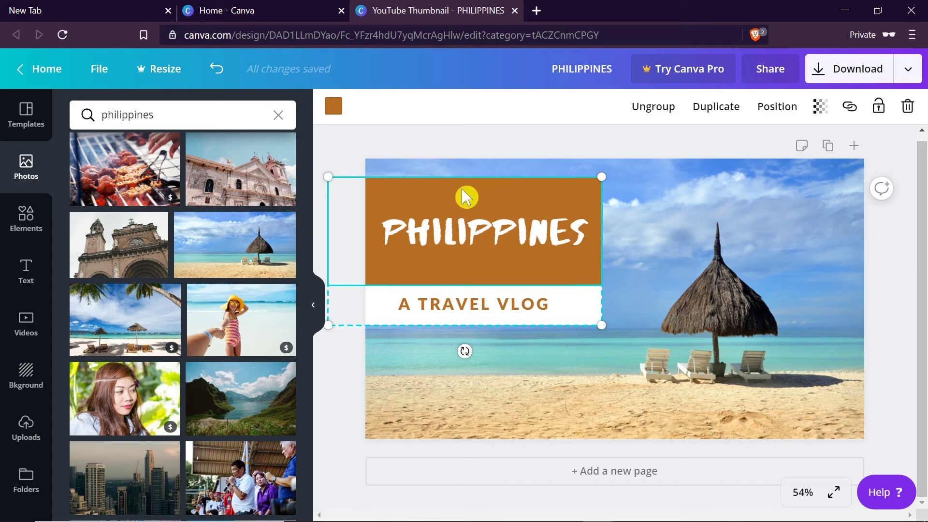
Step: Try teal, yellow and light green fills on the title box, settling on dark green
click(339, 113)
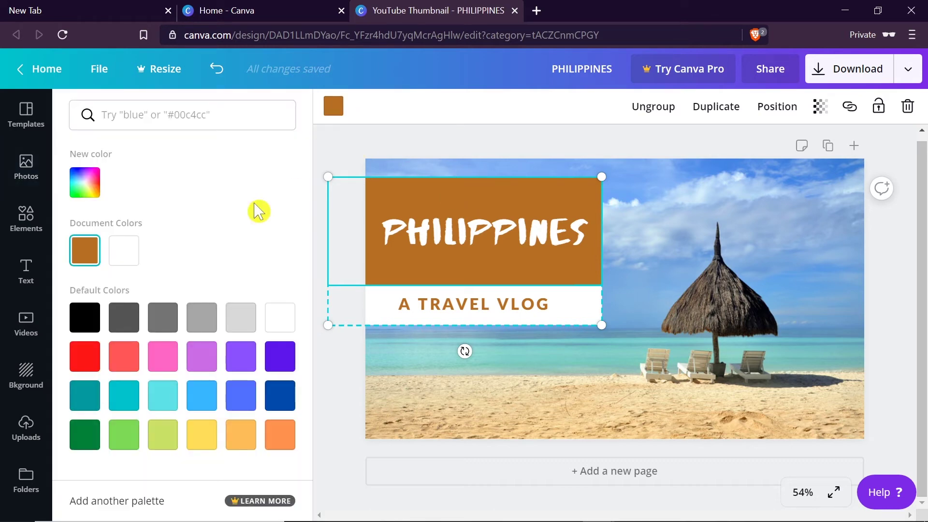
click(285, 366)
click(124, 395)
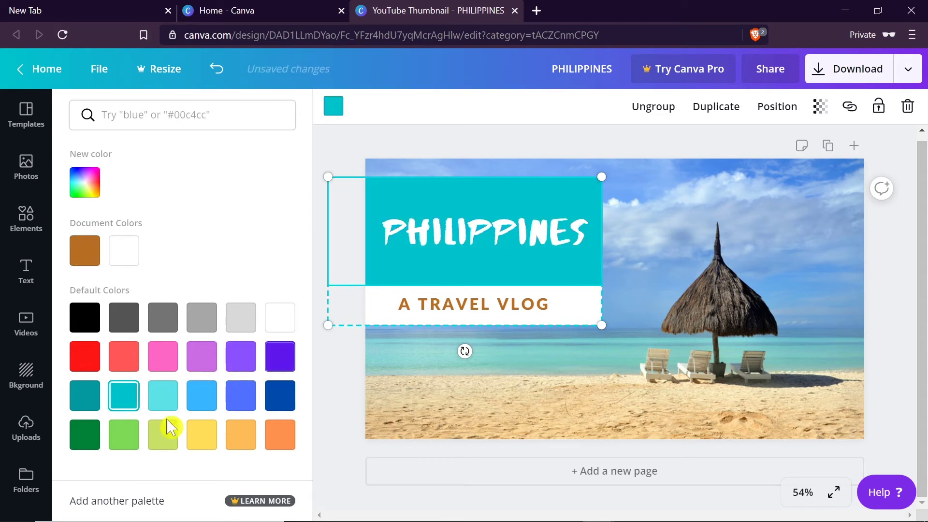
click(202, 433)
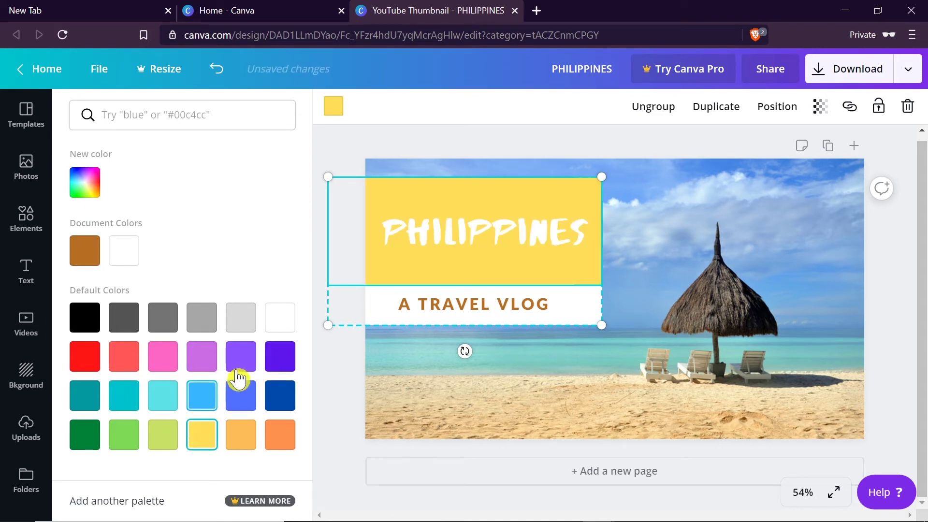
click(86, 188)
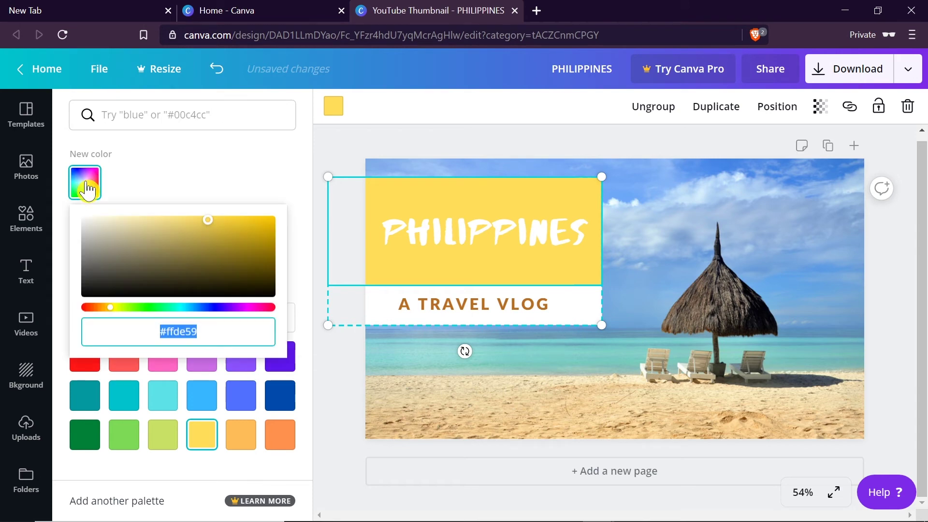
click(111, 307)
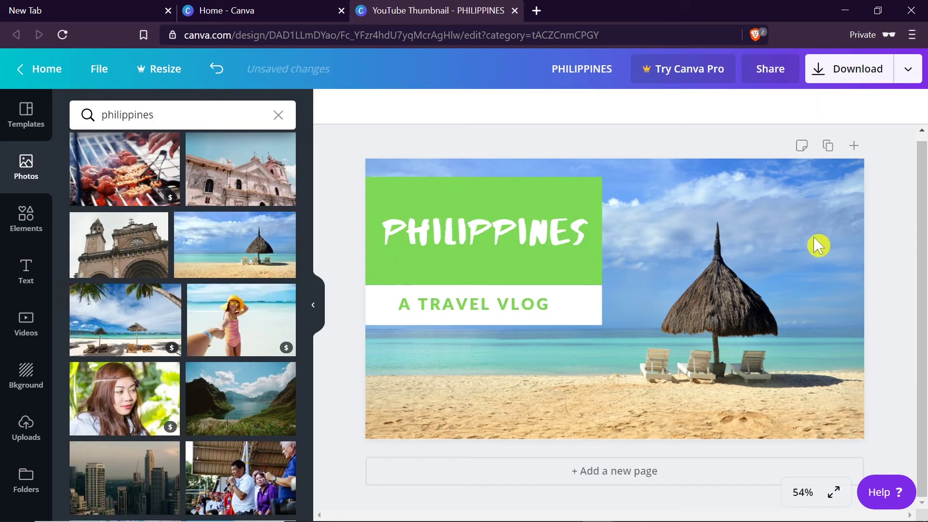
click(575, 192)
click(333, 106)
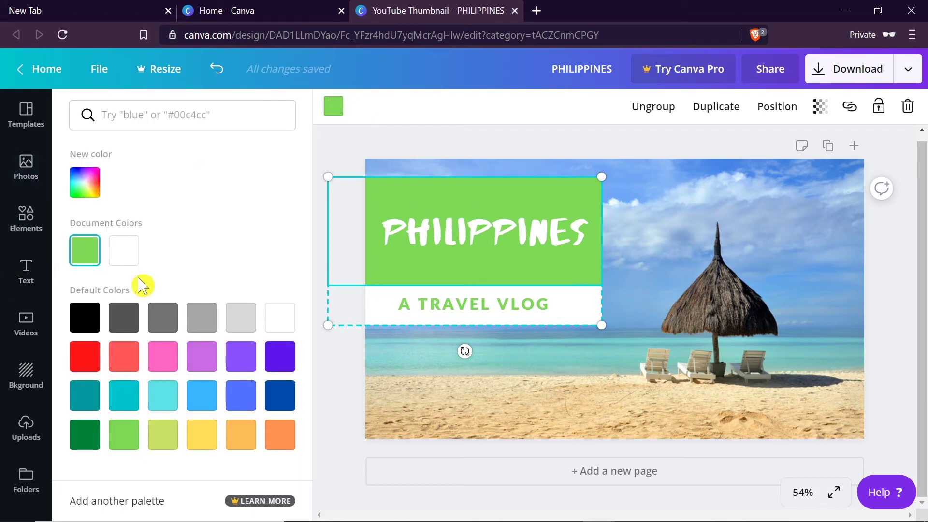
click(86, 442)
click(124, 438)
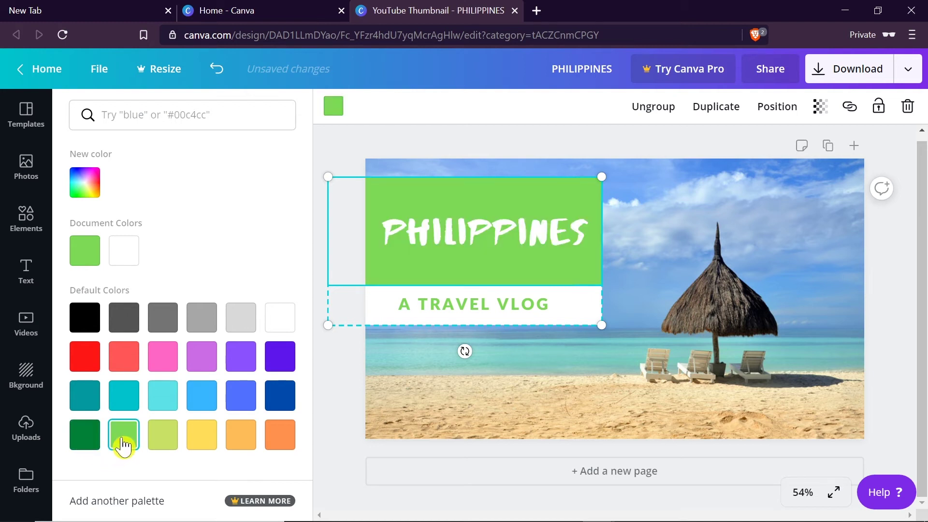
click(89, 444)
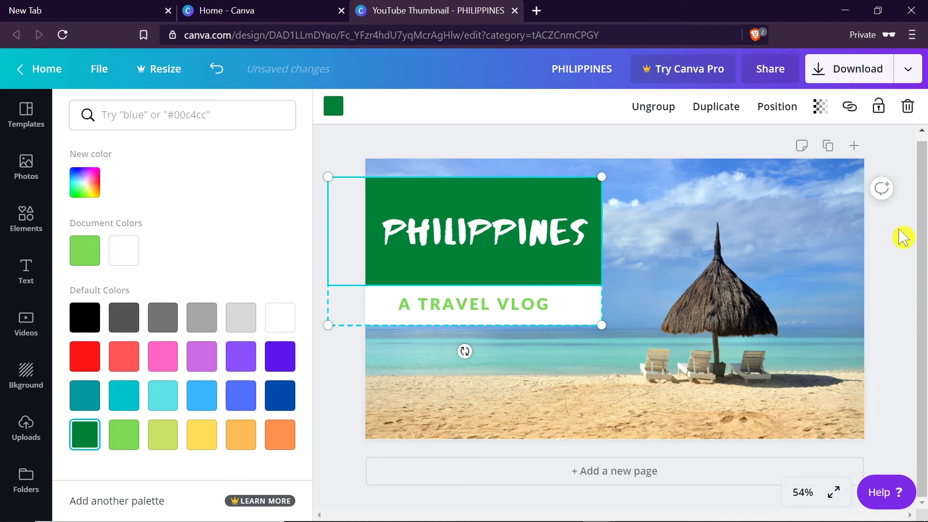
click(512, 230)
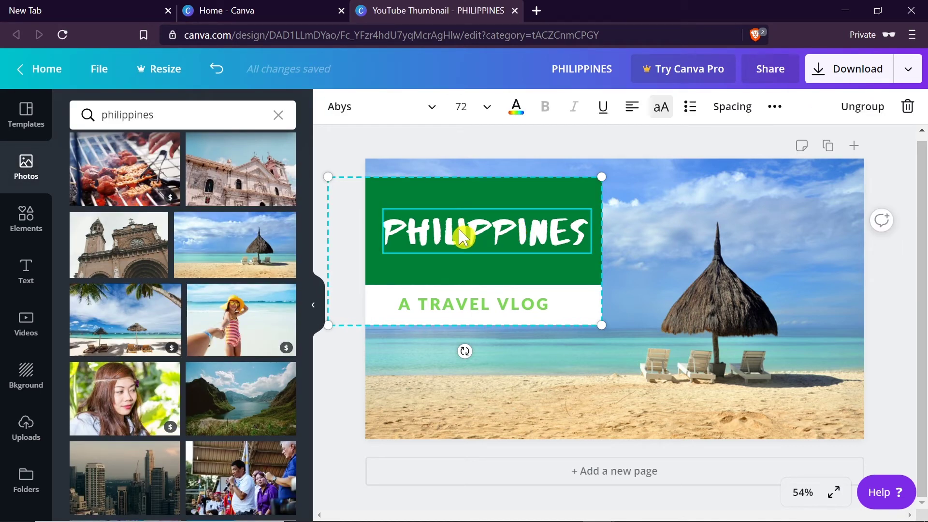
click(518, 106)
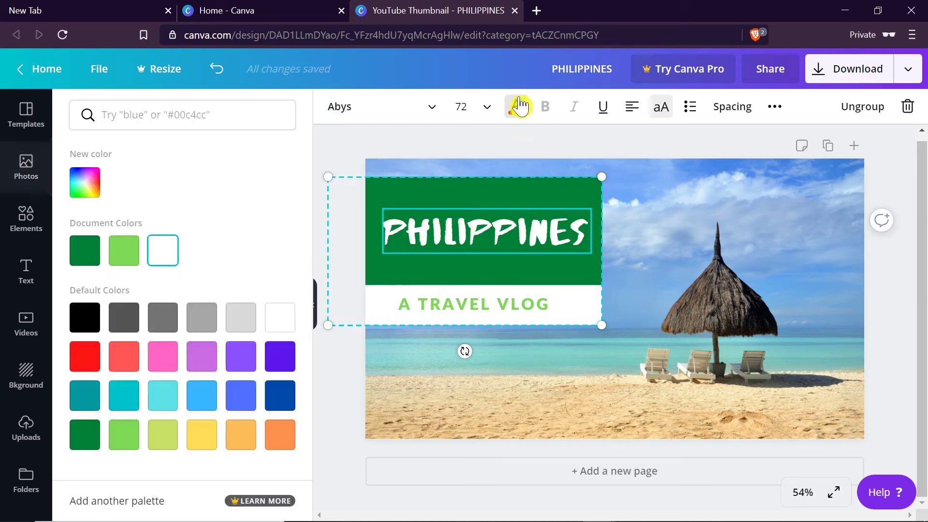
click(122, 254)
click(126, 319)
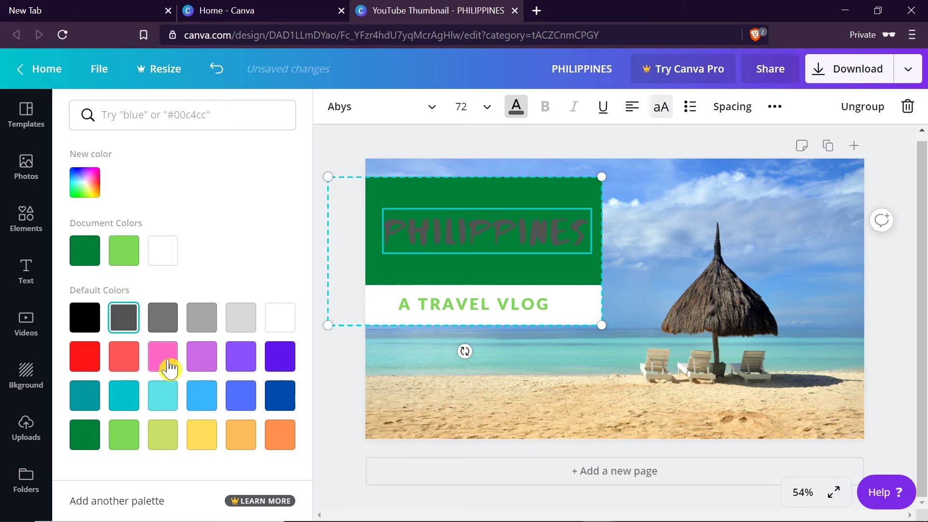
click(168, 368)
click(241, 396)
click(202, 395)
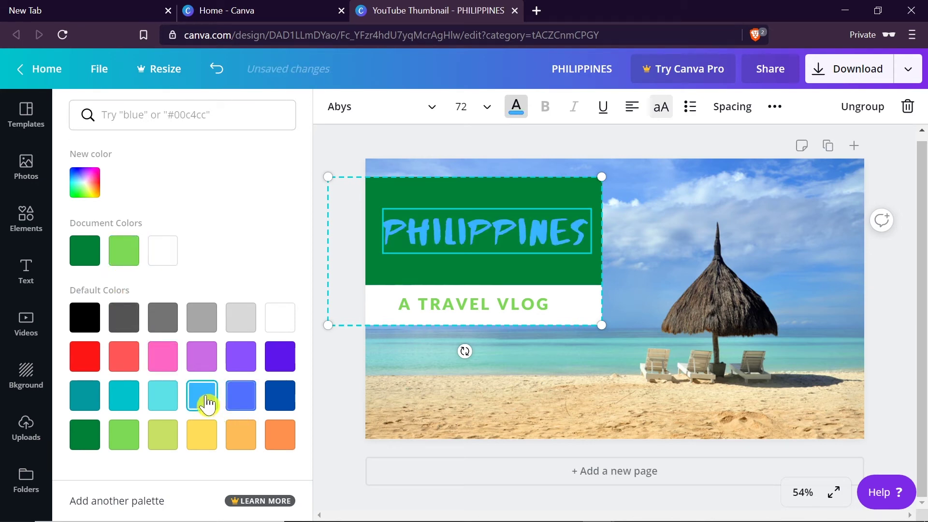
click(272, 320)
click(170, 256)
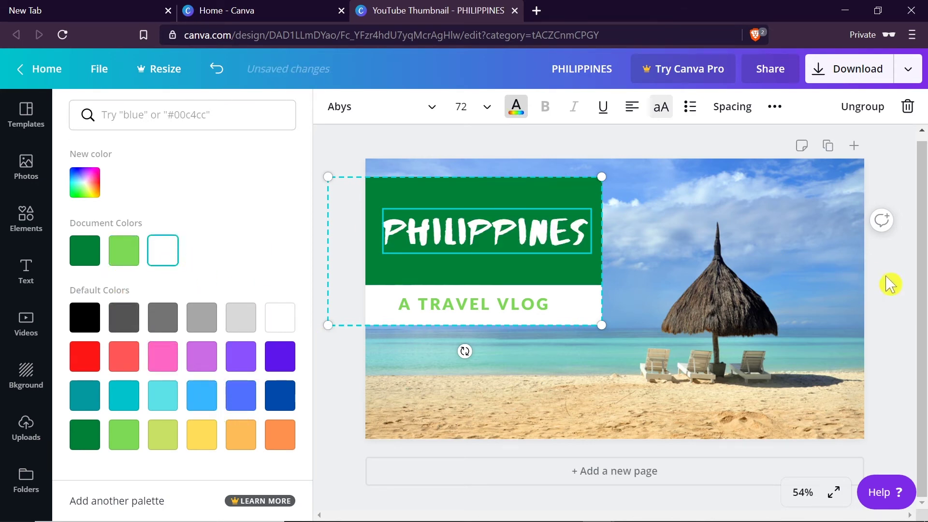
click(514, 304)
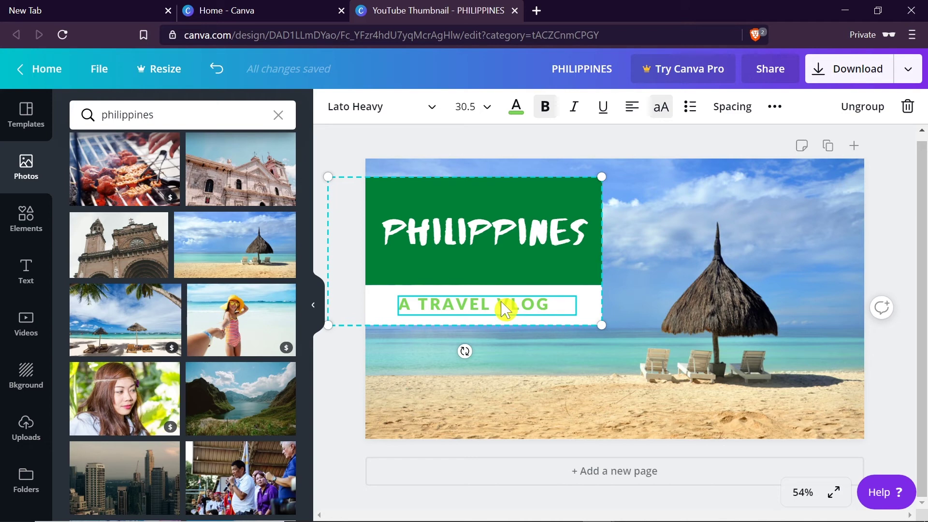
click(514, 108)
click(129, 251)
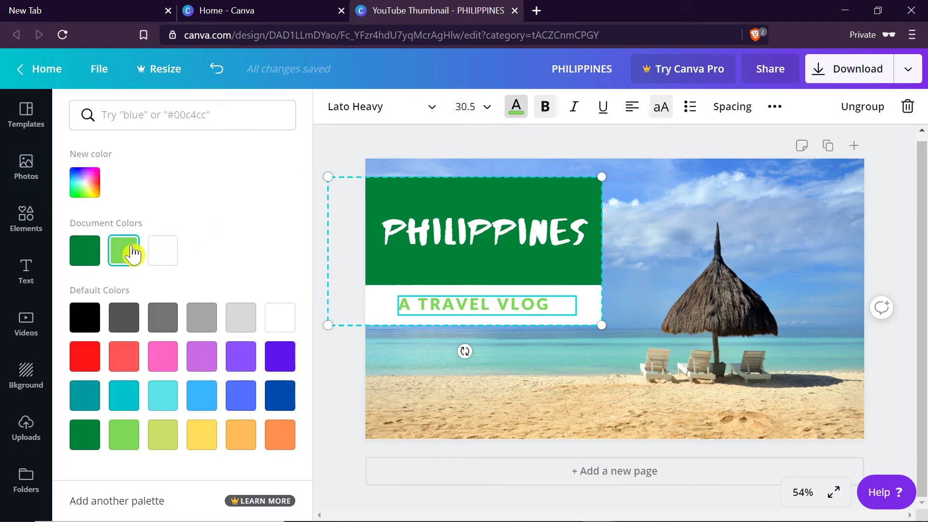
click(90, 176)
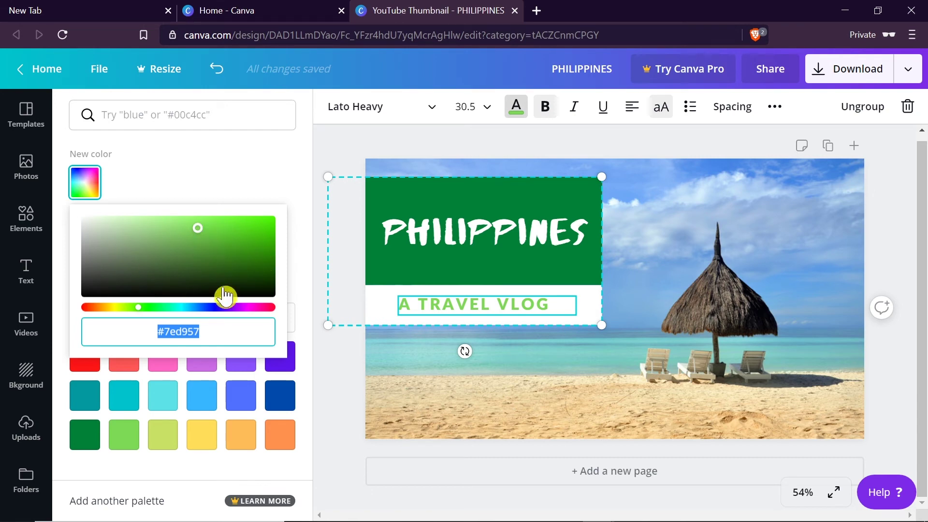
click(485, 133)
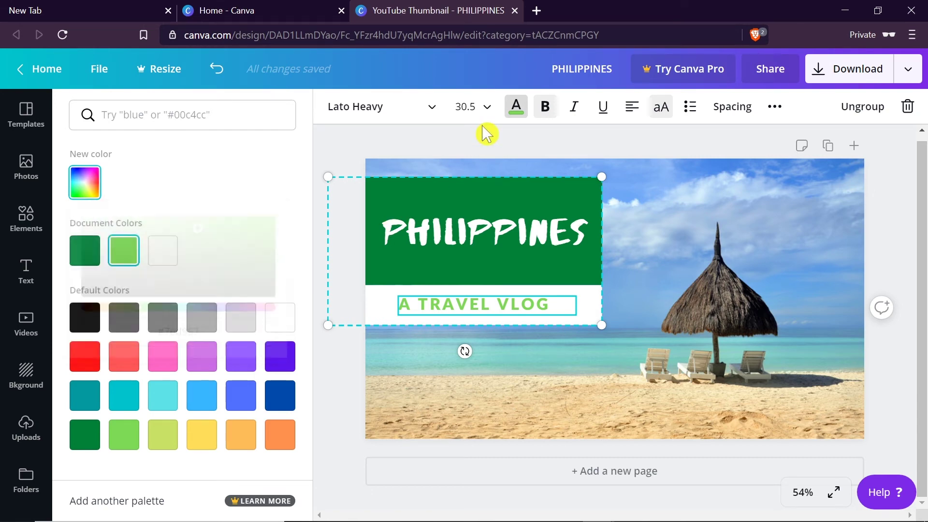
click(485, 132)
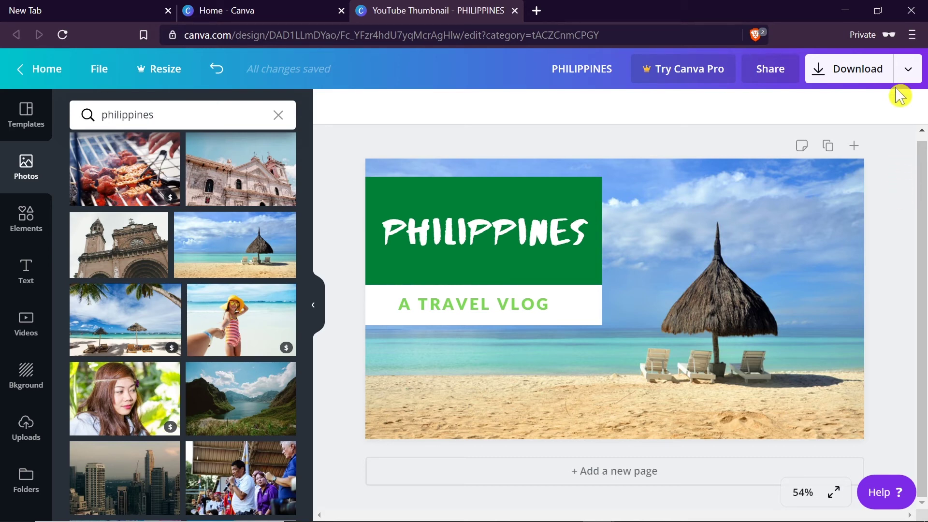
Step: Start downloading the thumbnail with PNG kept as the file type
click(848, 71)
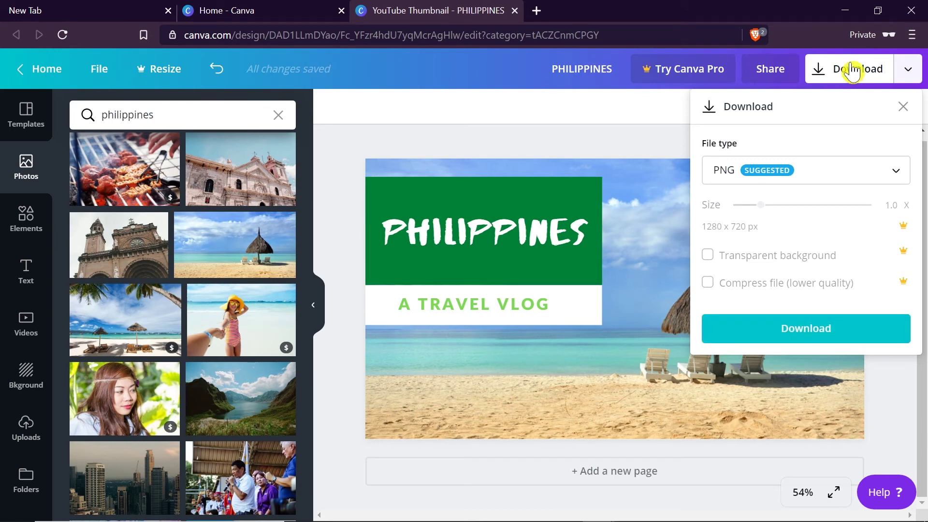
click(771, 173)
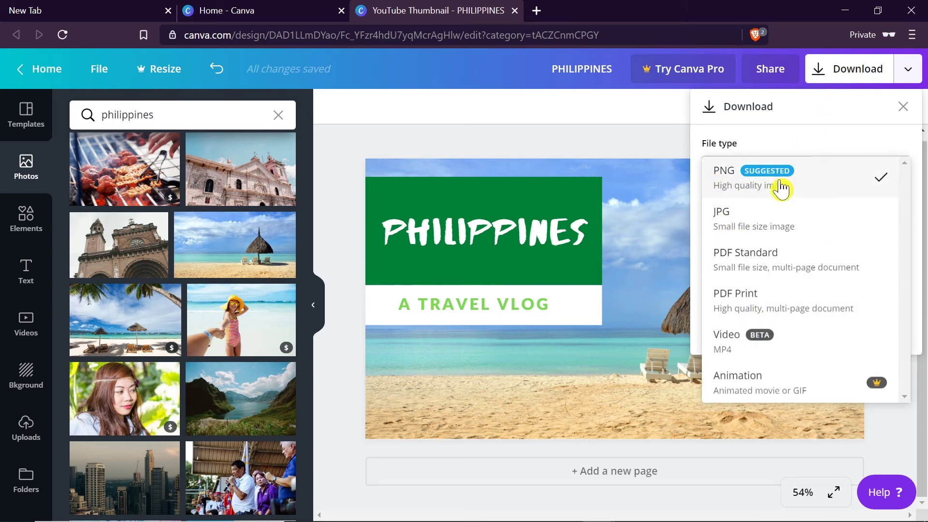
click(764, 173)
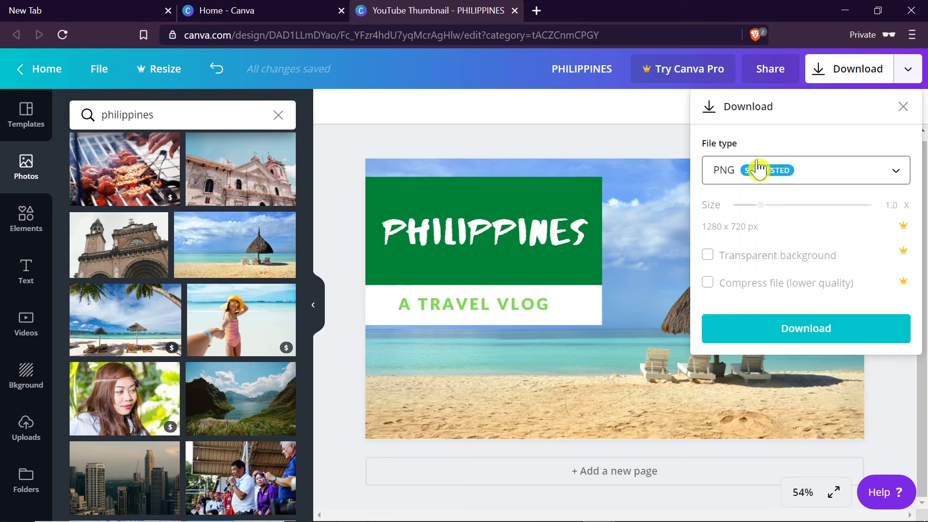
click(800, 333)
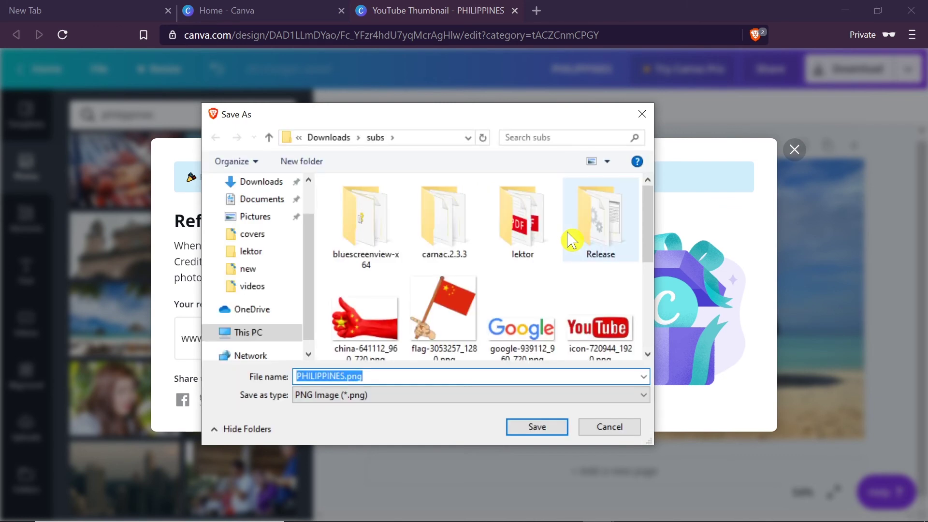
Step: Save the file as PHILIPPINES.png in the Downloads subs folder and open the image
mouse_move(500, 114)
mouse_down()
mouse_move(524, 129)
mouse_move(468, 155)
mouse_move(529, 104)
mouse_move(486, 112)
mouse_up()
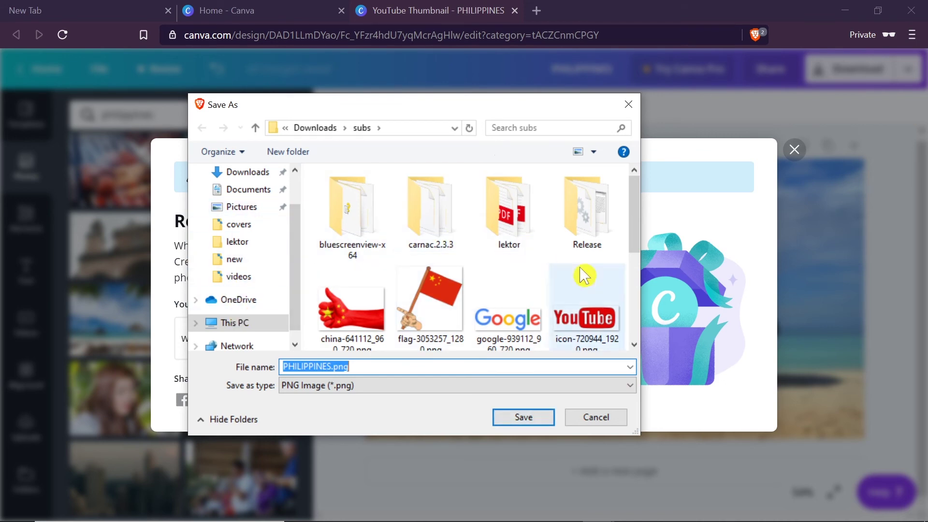
click(521, 423)
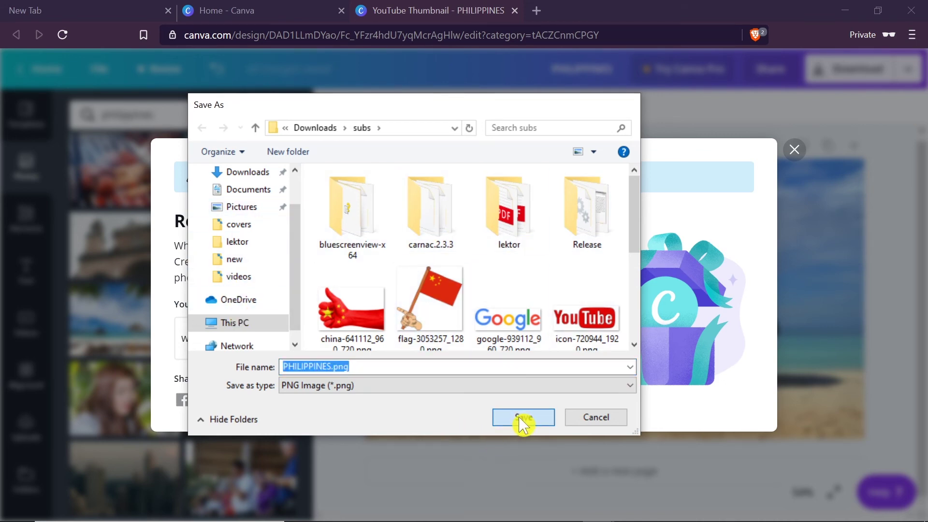
click(62, 493)
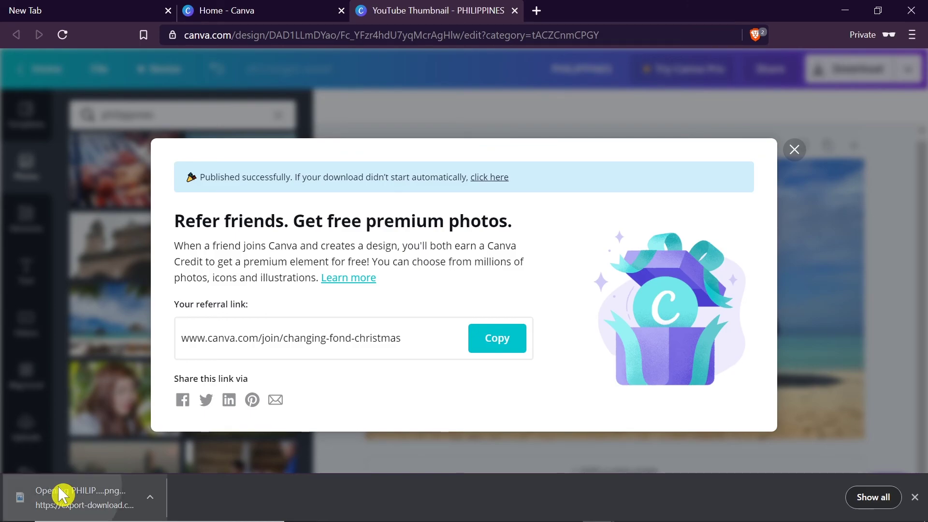